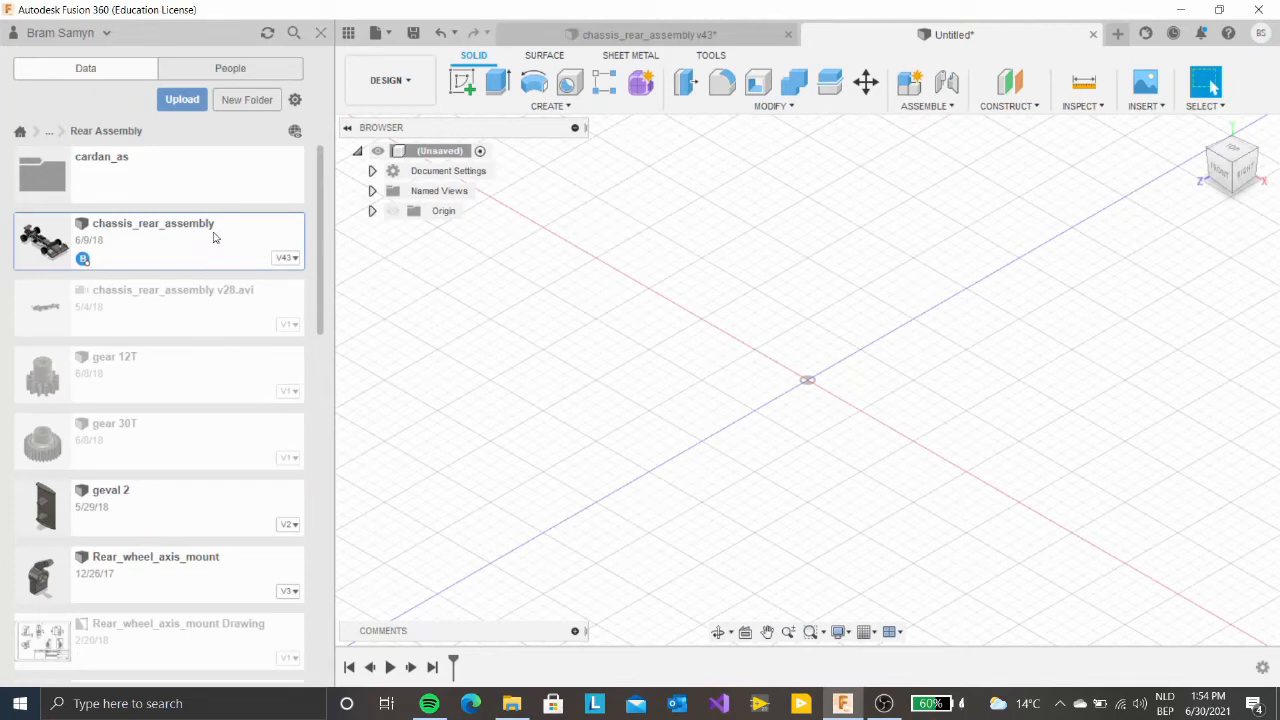
Hide the data panel beside the empty design and look over the available file commands
{"action": "mouse_move", "coordinate": [86, 264]}
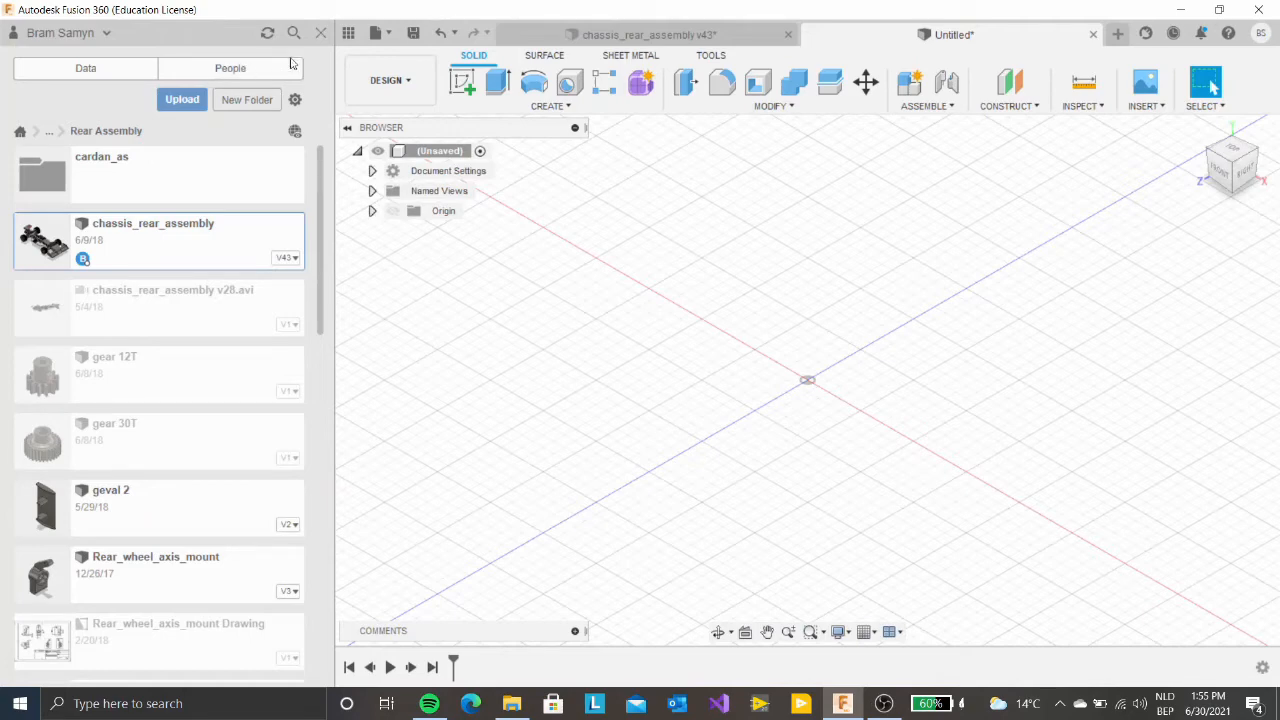
{"action": "left_click", "coordinate": [321, 33]}
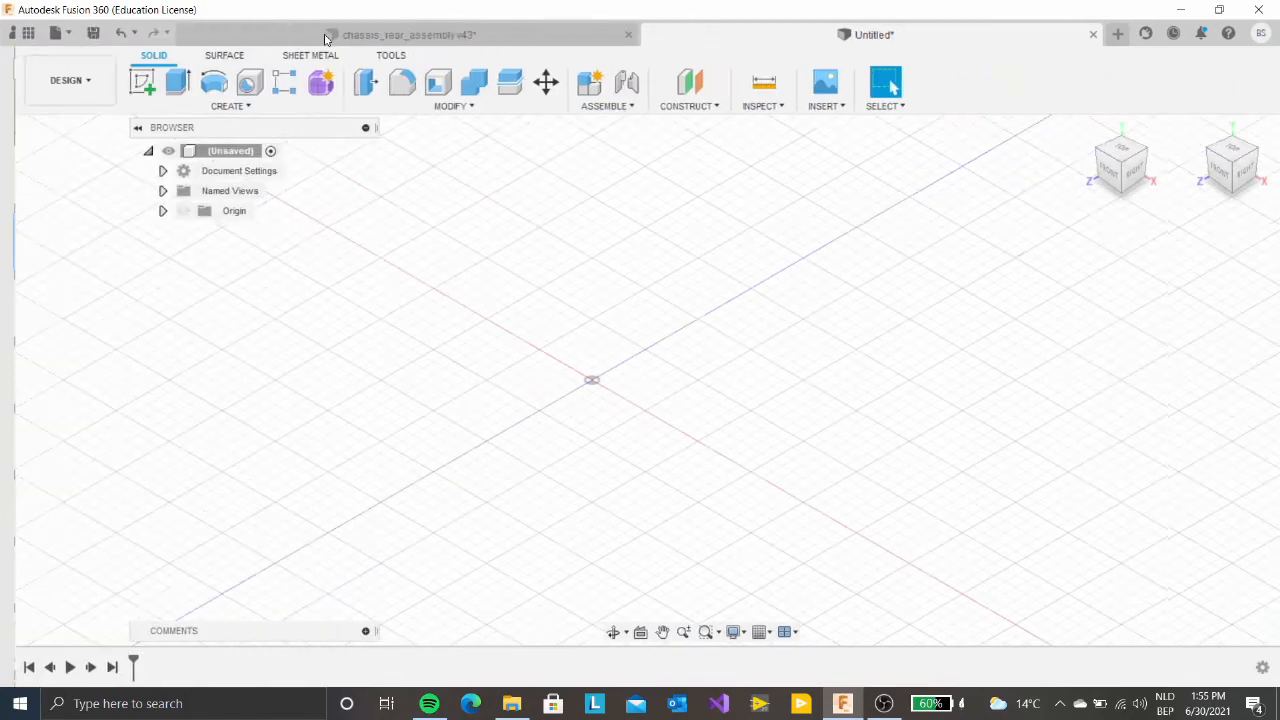
{"action": "left_click", "coordinate": [54, 36]}
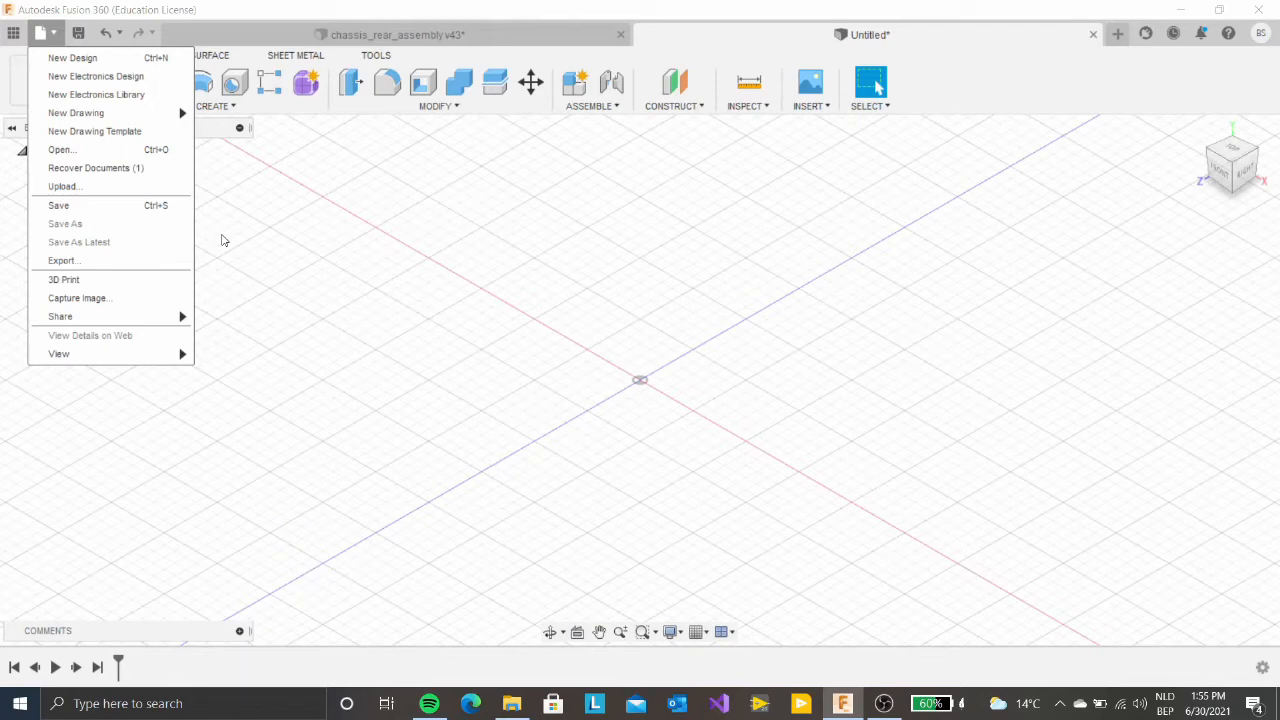
{"action": "left_click", "coordinate": [224, 240]}
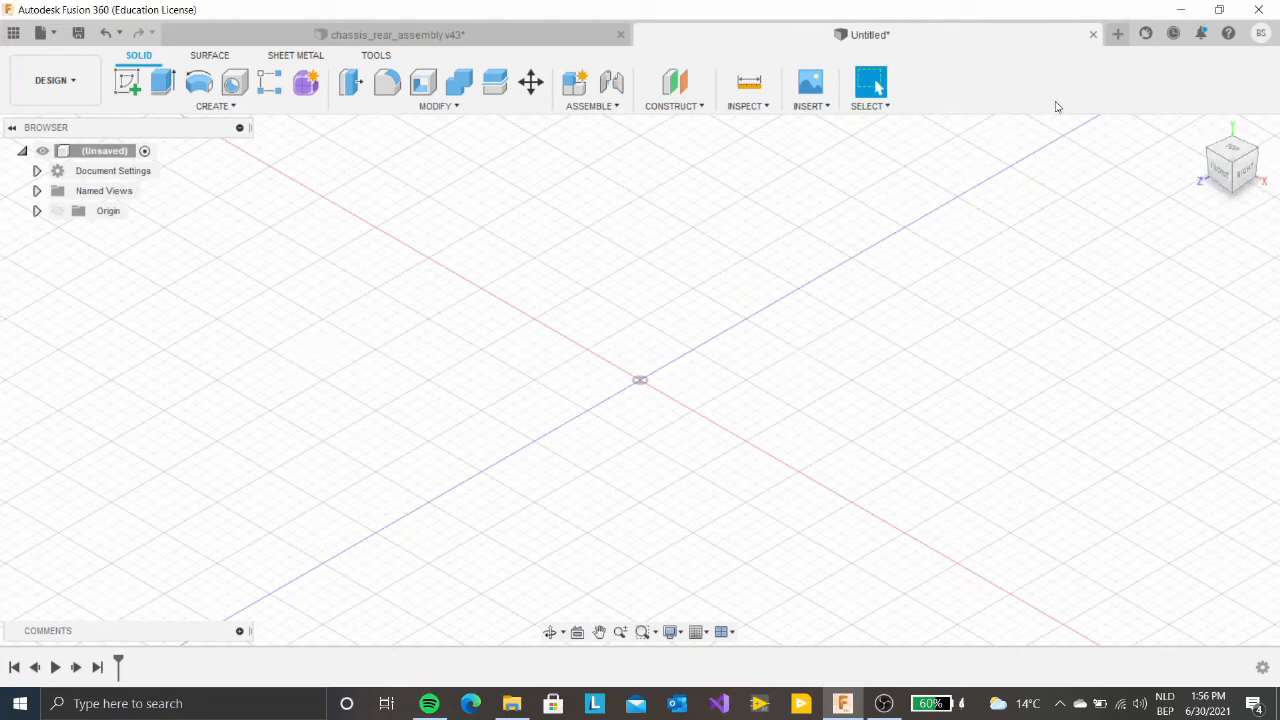
Open four additional blank designs and close them all, returning to the original untitled design
{"action": "left_click", "coordinate": [1117, 36]}
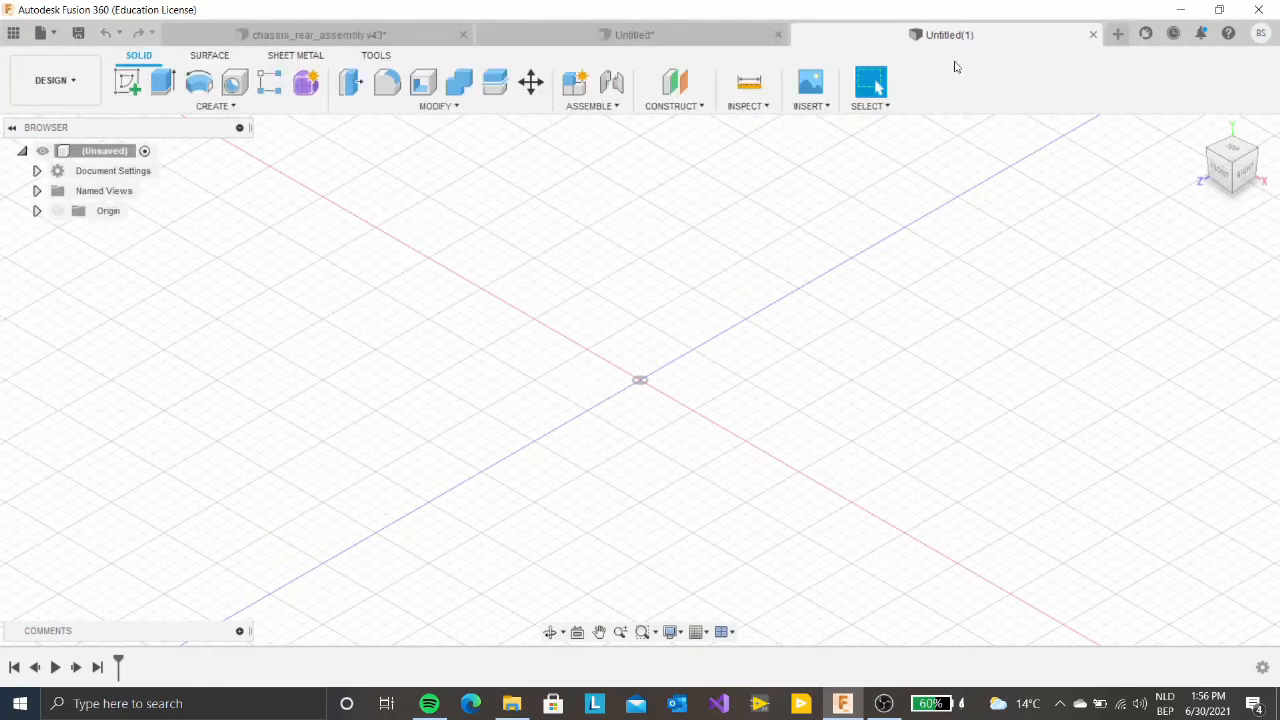
{"action": "left_click", "coordinate": [1118, 35]}
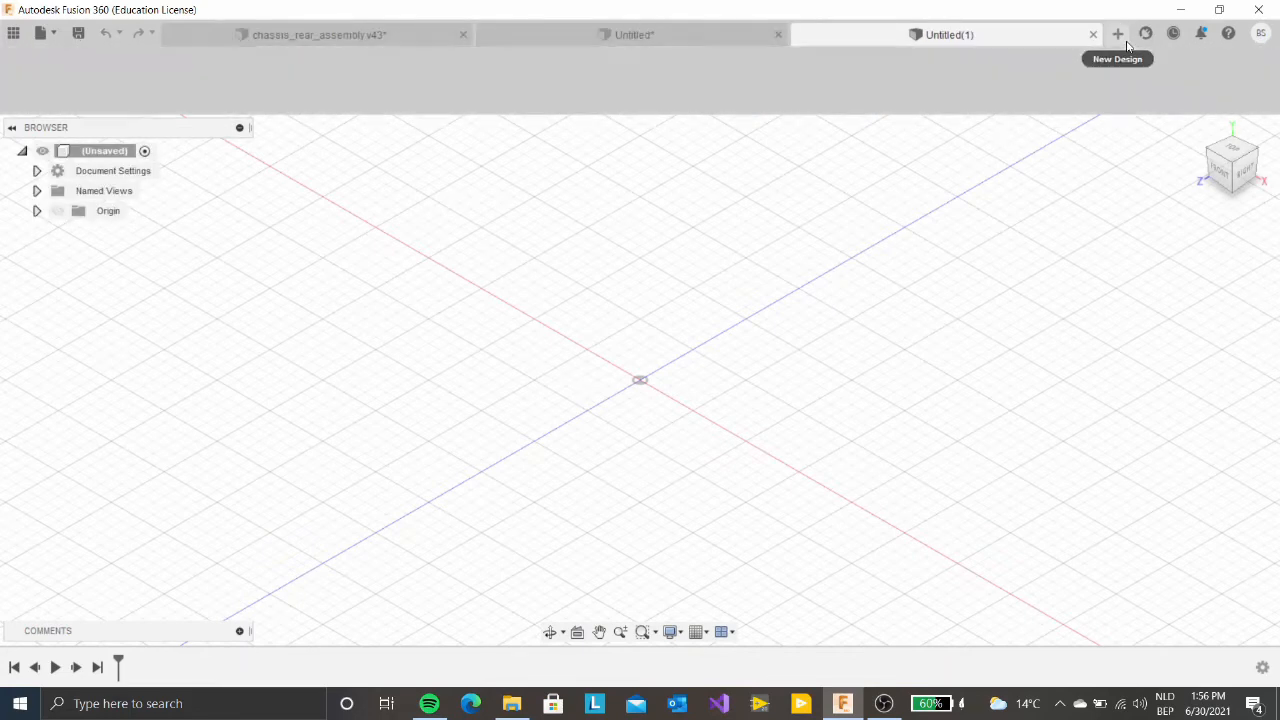
{"action": "left_click", "coordinate": [1117, 35]}
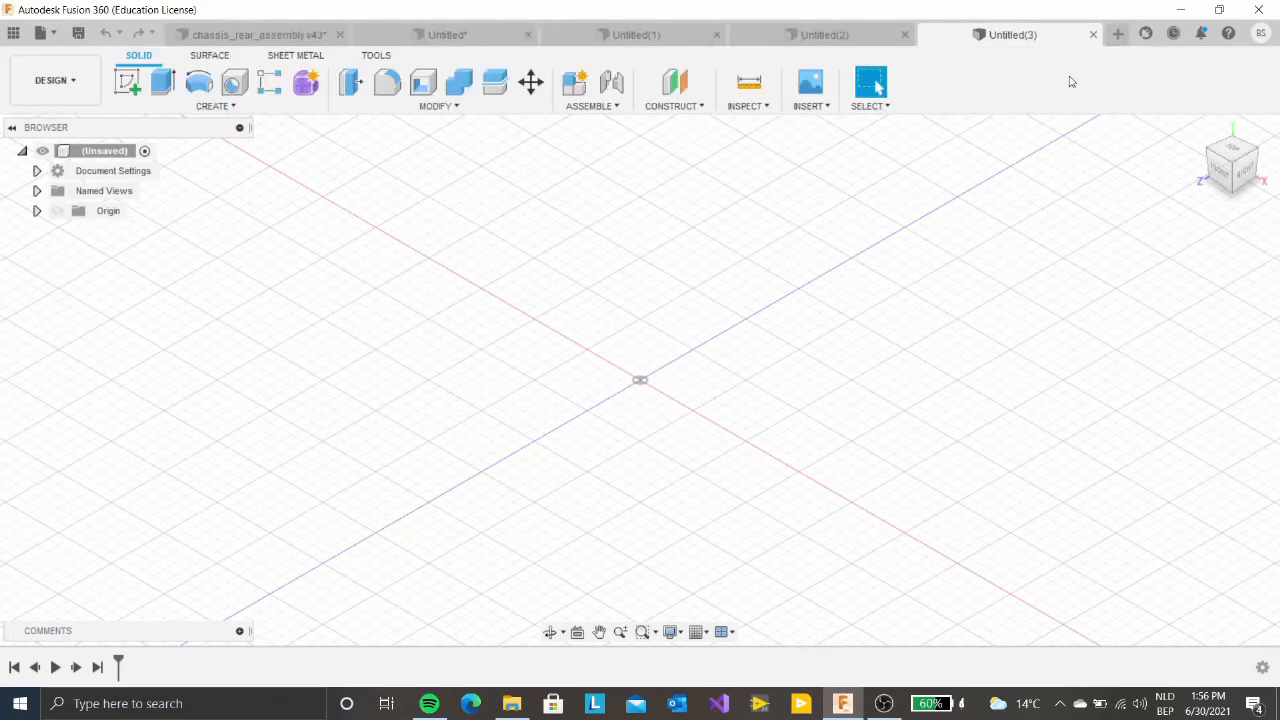
{"action": "left_click", "coordinate": [1117, 36]}
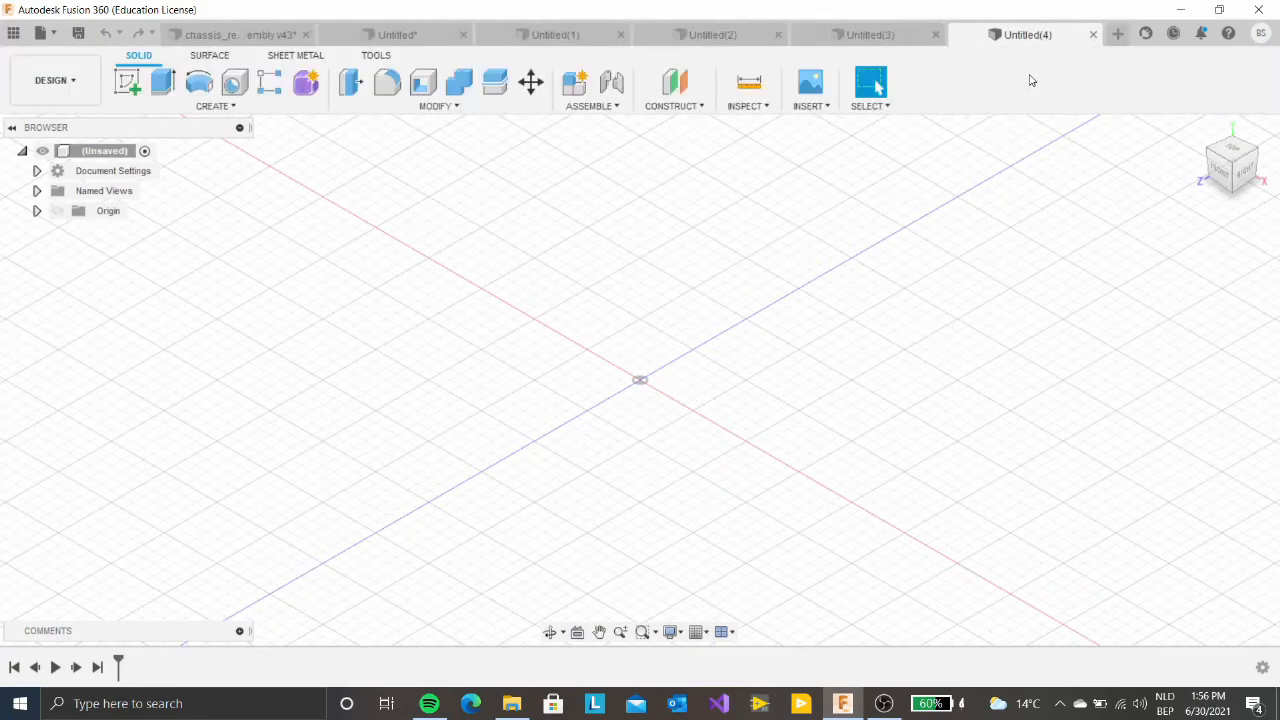
{"action": "left_click", "coordinate": [1094, 35]}
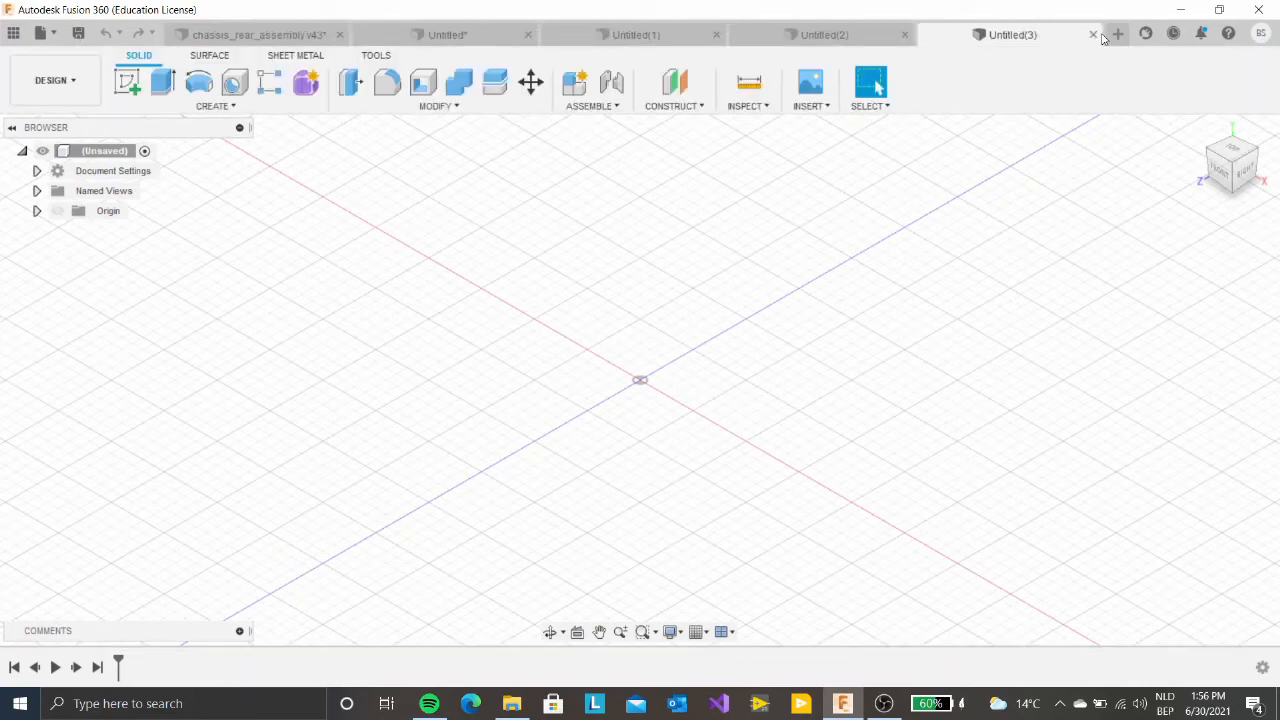
{"action": "left_click", "coordinate": [1094, 35]}
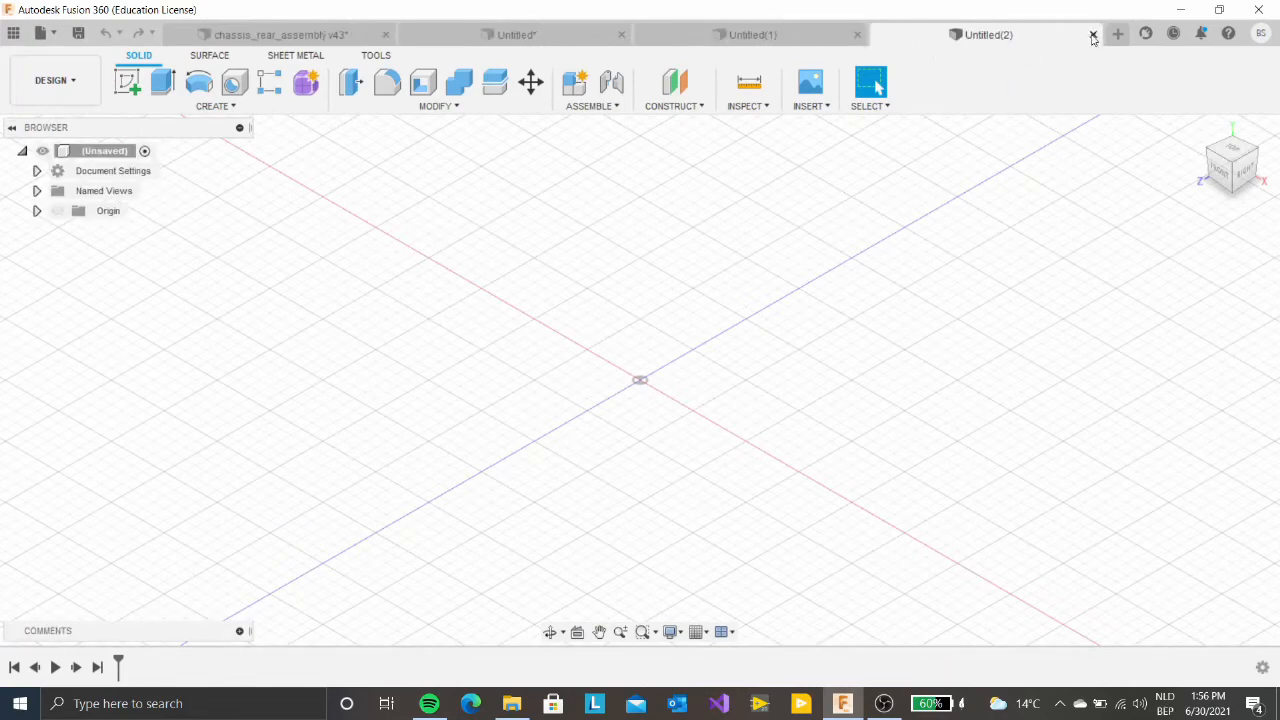
{"action": "left_click", "coordinate": [1094, 35]}
{"action": "left_click", "coordinate": [1094, 35]}
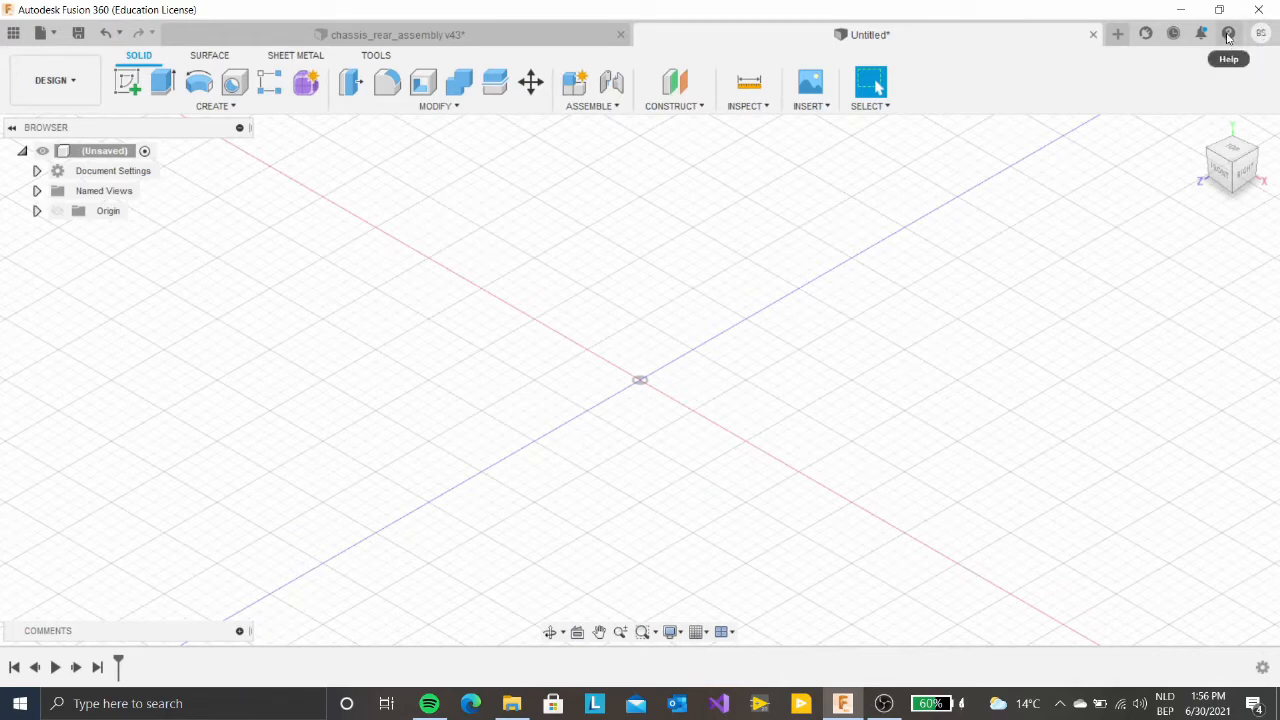
Look through the help resources, show the Learning Panel and close it again
{"action": "left_click", "coordinate": [1228, 37]}
{"action": "mouse_move", "coordinate": [1124, 110]}
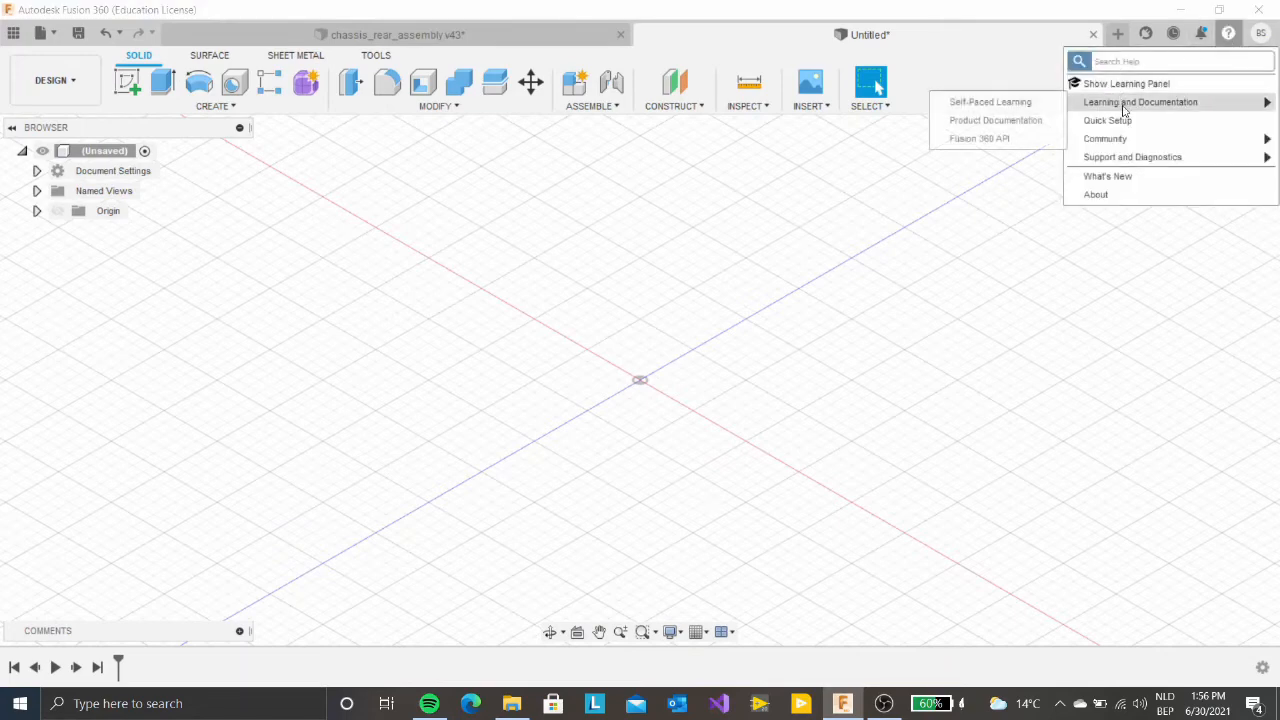
{"action": "mouse_move", "coordinate": [1124, 141]}
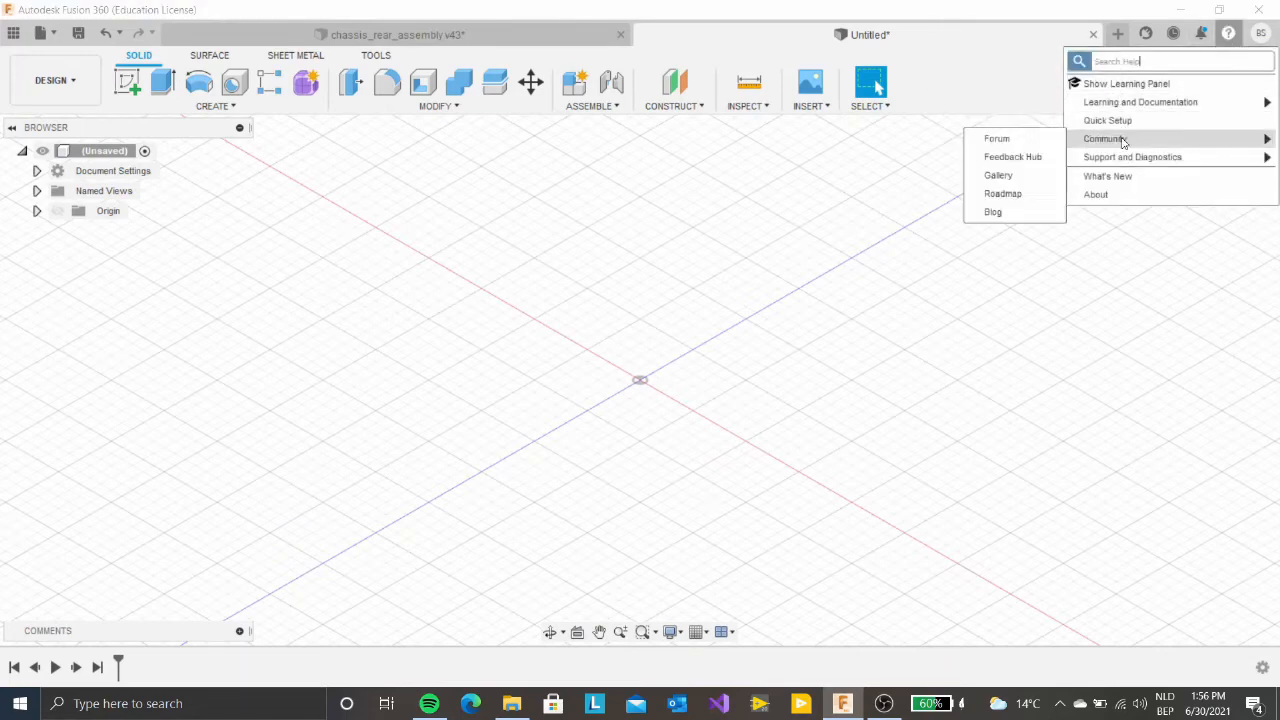
{"action": "left_click", "coordinate": [1125, 84]}
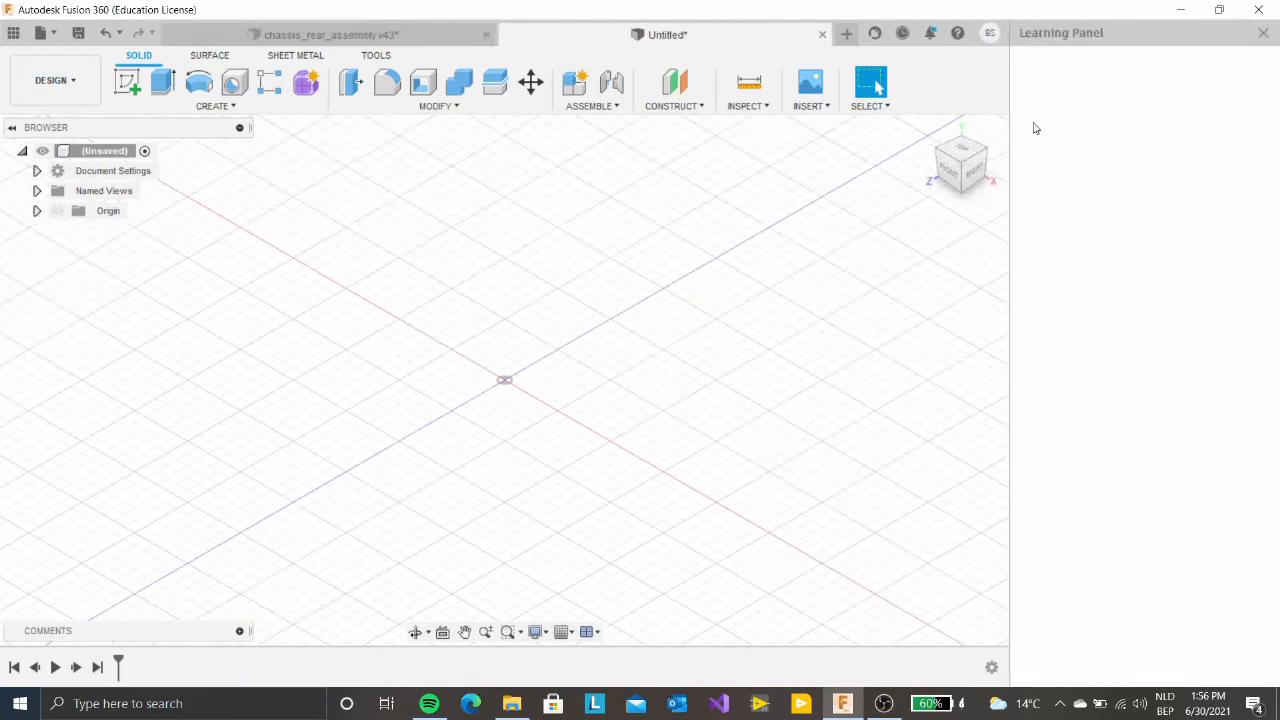
{"action": "left_click", "coordinate": [1263, 35]}
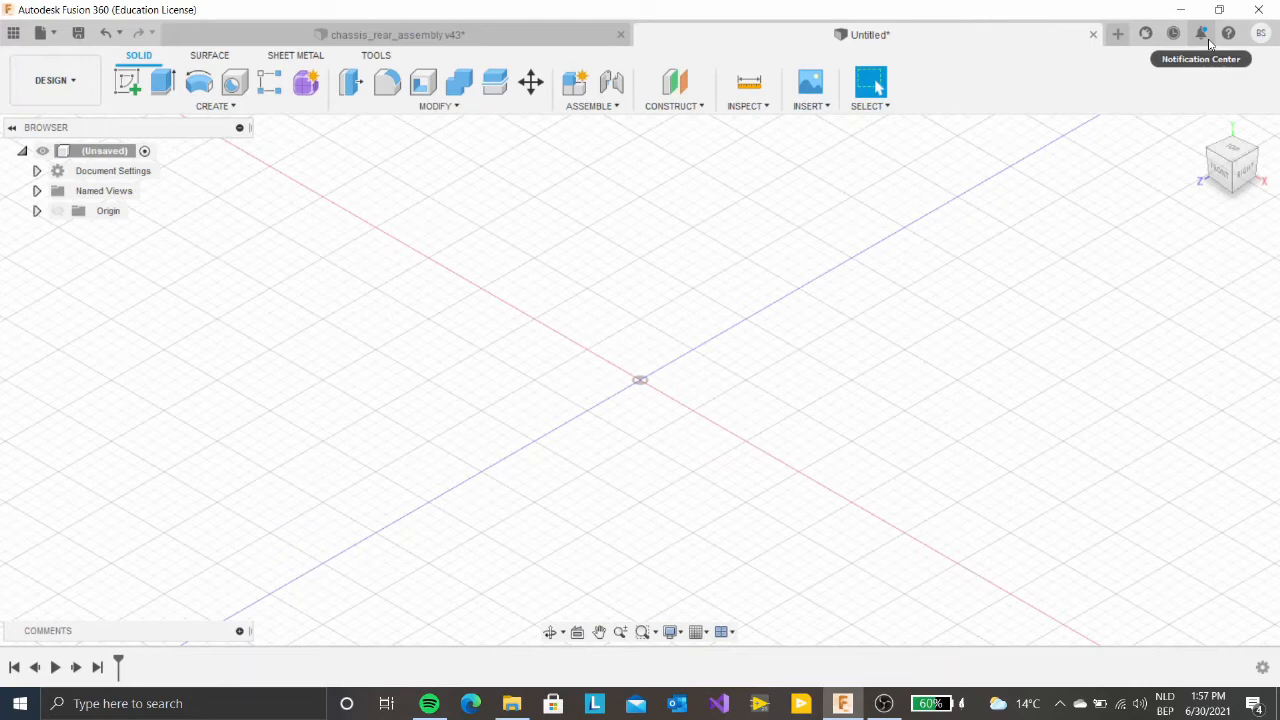
Set the default modeling orientation to Z up in the general preferences and check it in a temporary new design
{"action": "left_click", "coordinate": [1261, 35]}
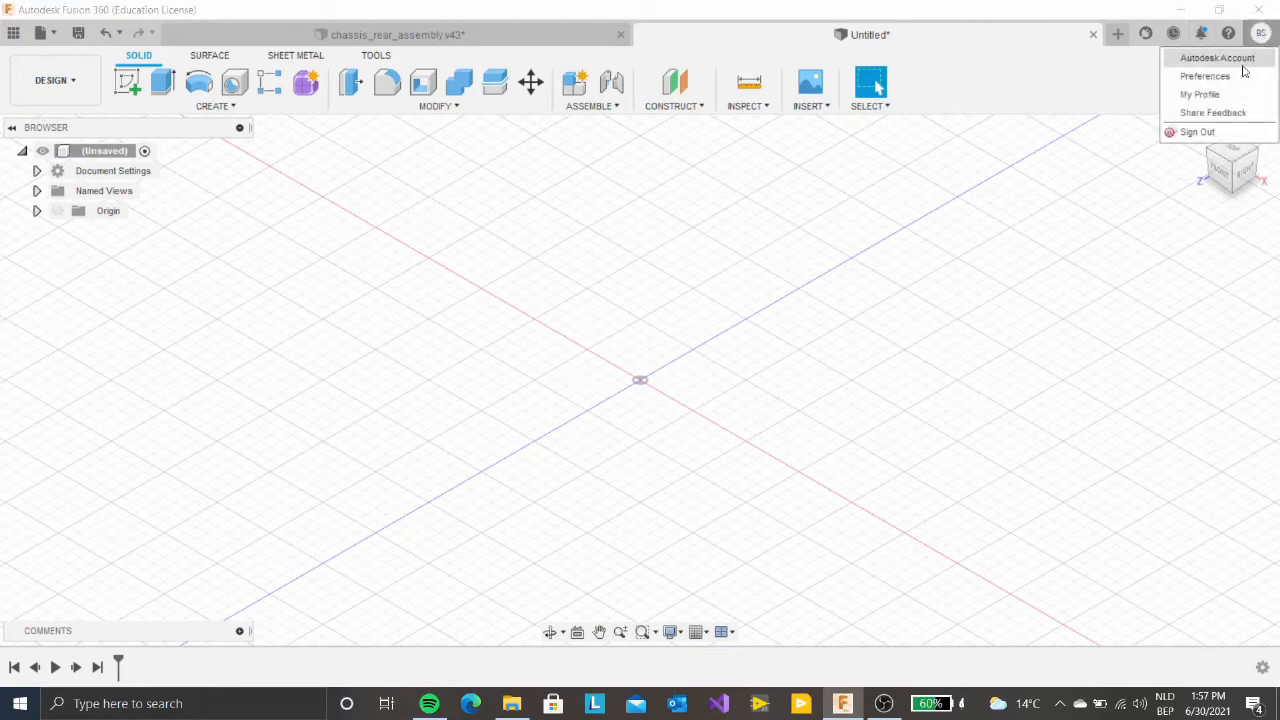
{"action": "left_click", "coordinate": [1238, 77]}
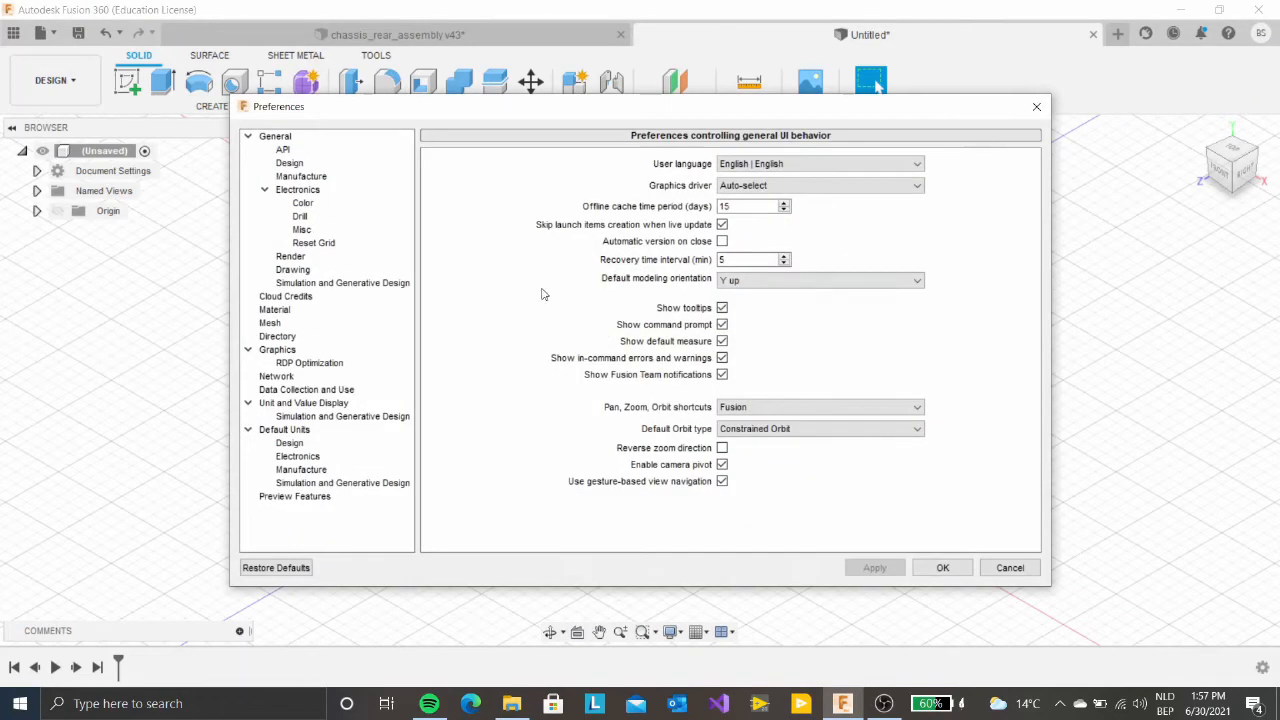
{"action": "left_click", "coordinate": [318, 141]}
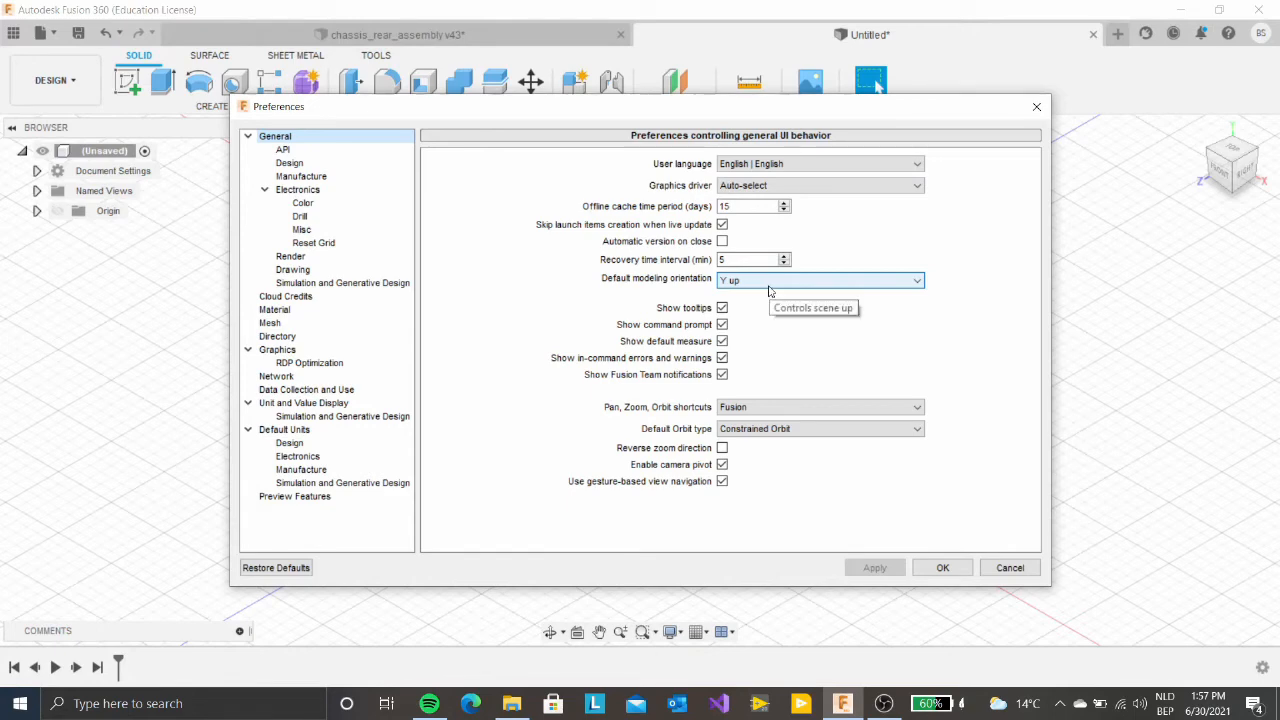
{"action": "left_click", "coordinate": [769, 284]}
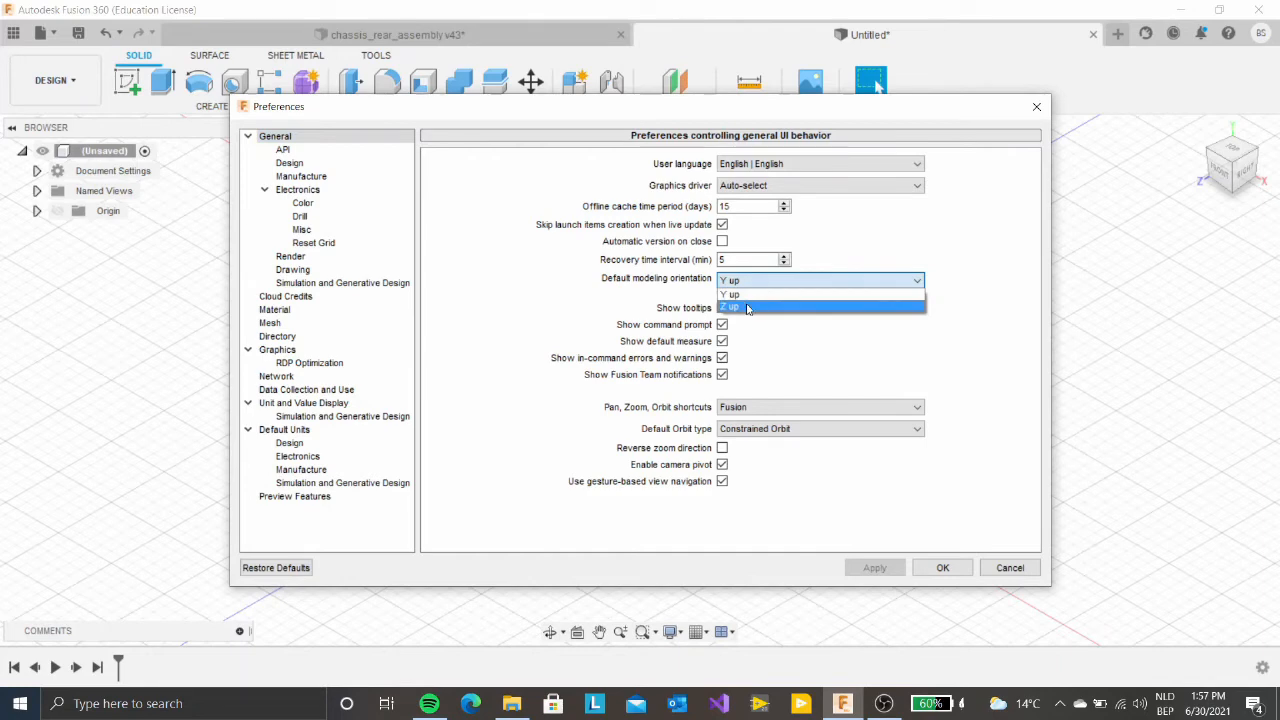
{"action": "left_click", "coordinate": [747, 308]}
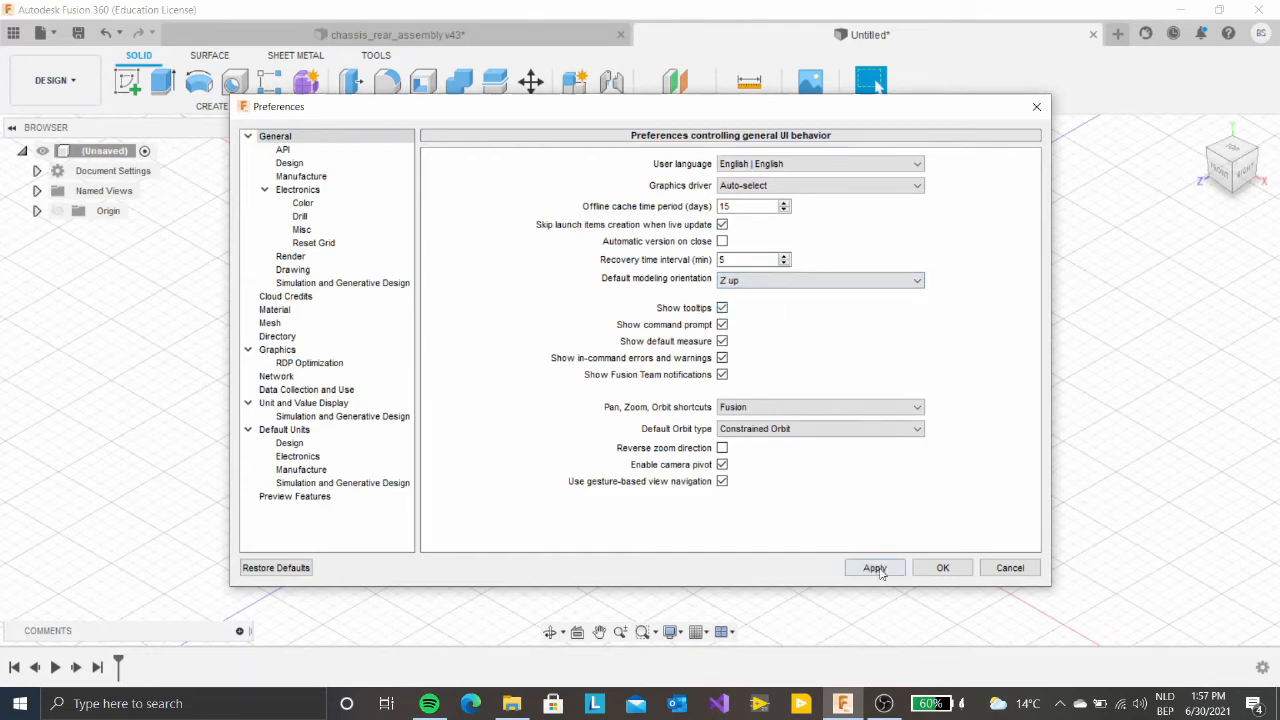
{"action": "left_click", "coordinate": [876, 569]}
{"action": "left_click", "coordinate": [942, 567]}
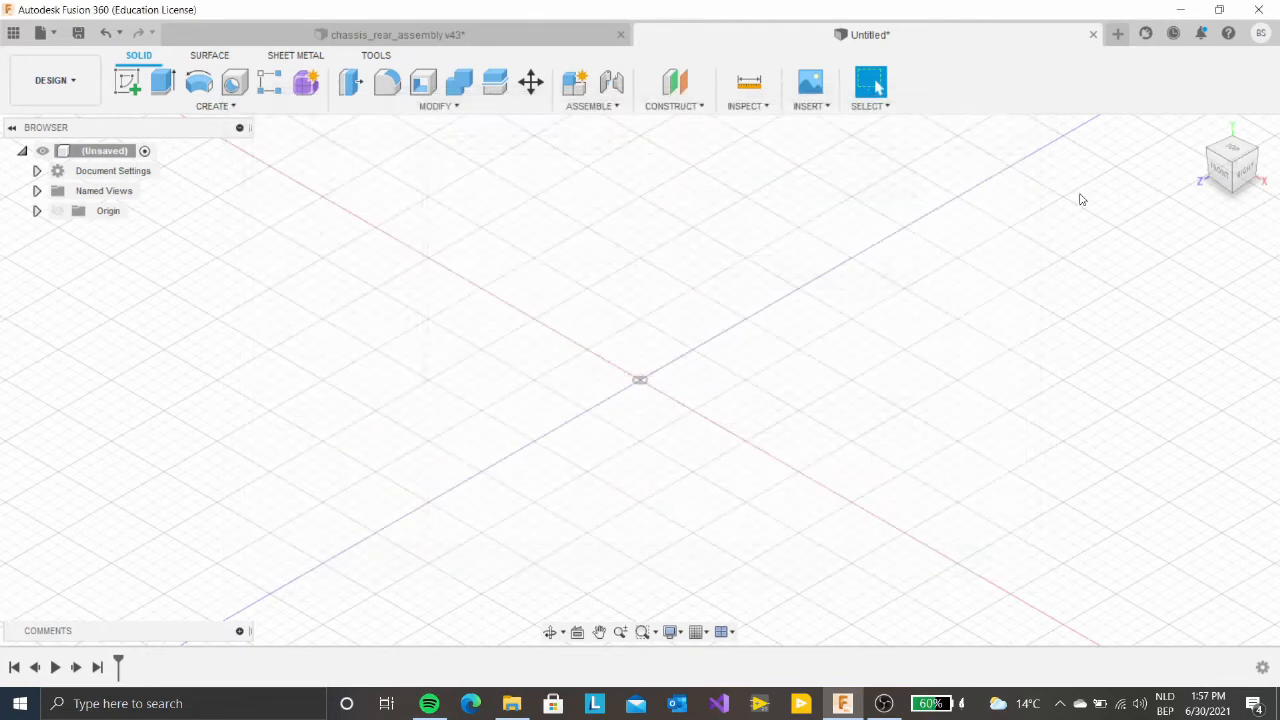
{"action": "left_click", "coordinate": [1118, 34]}
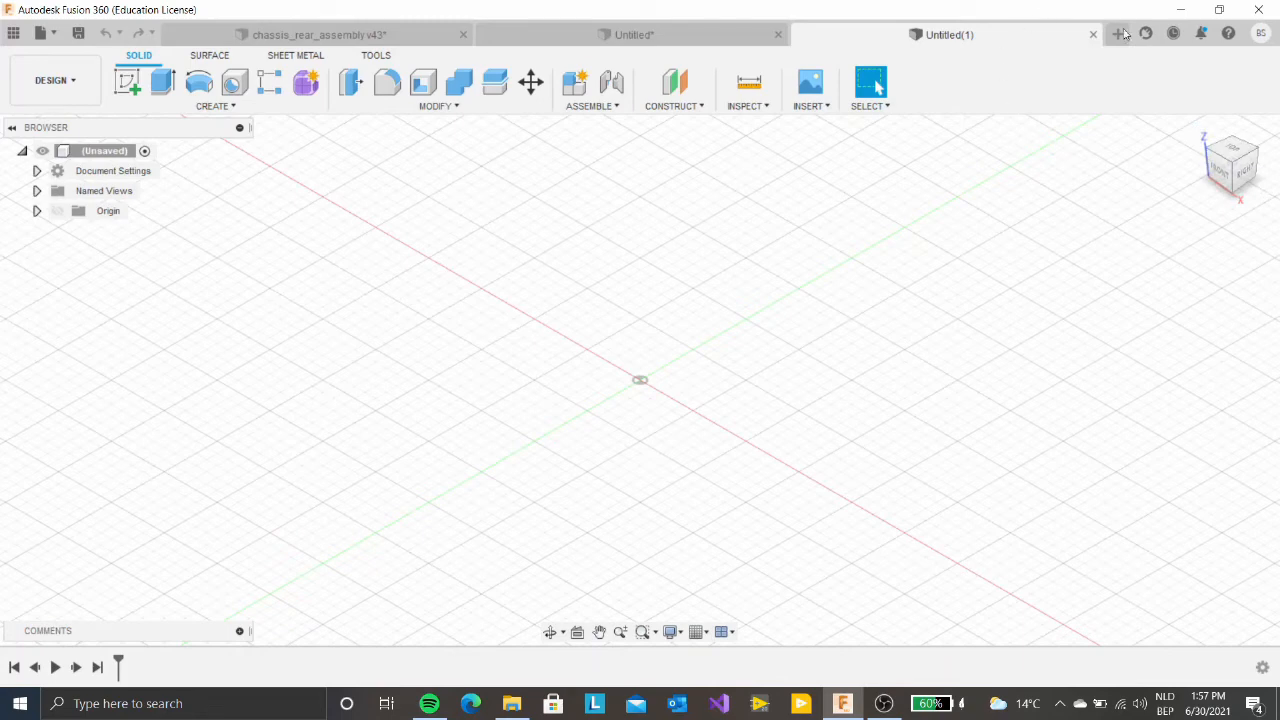
{"action": "left_click", "coordinate": [1093, 35]}
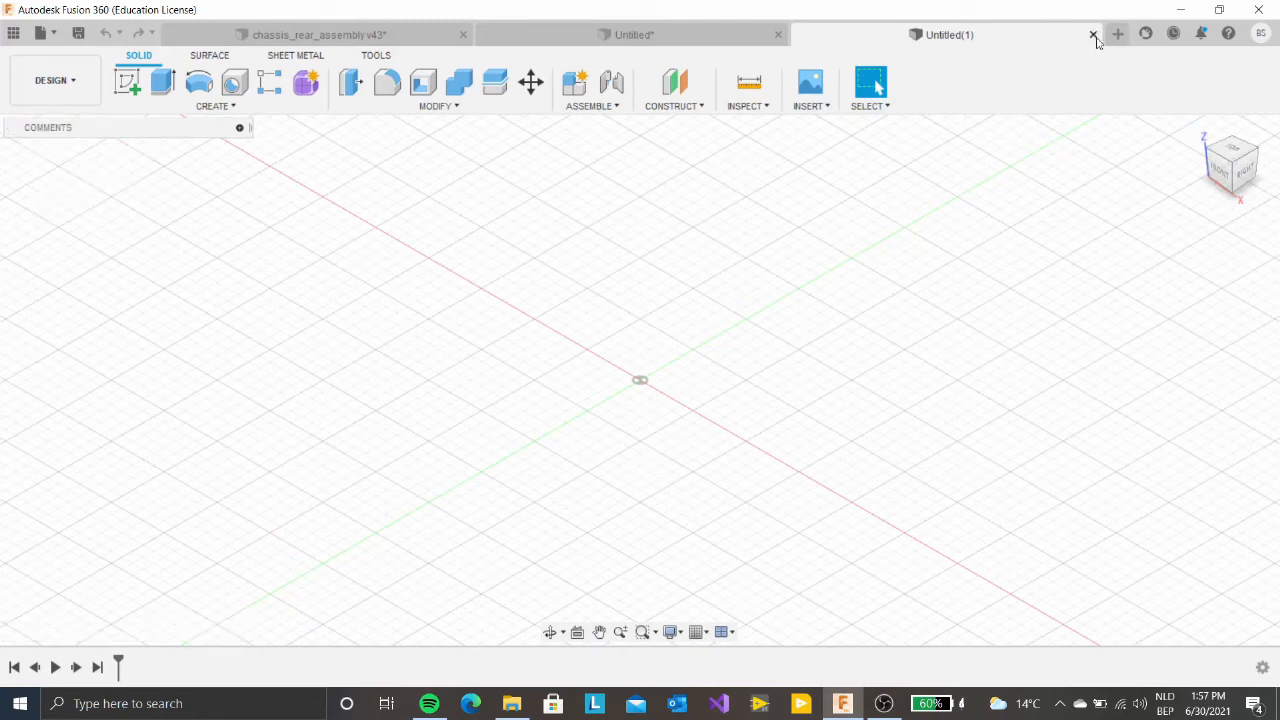
Set the default modeling orientation back to Y up in the general preferences and apply it
{"action": "left_click", "coordinate": [1260, 33]}
{"action": "left_click", "coordinate": [1203, 82]}
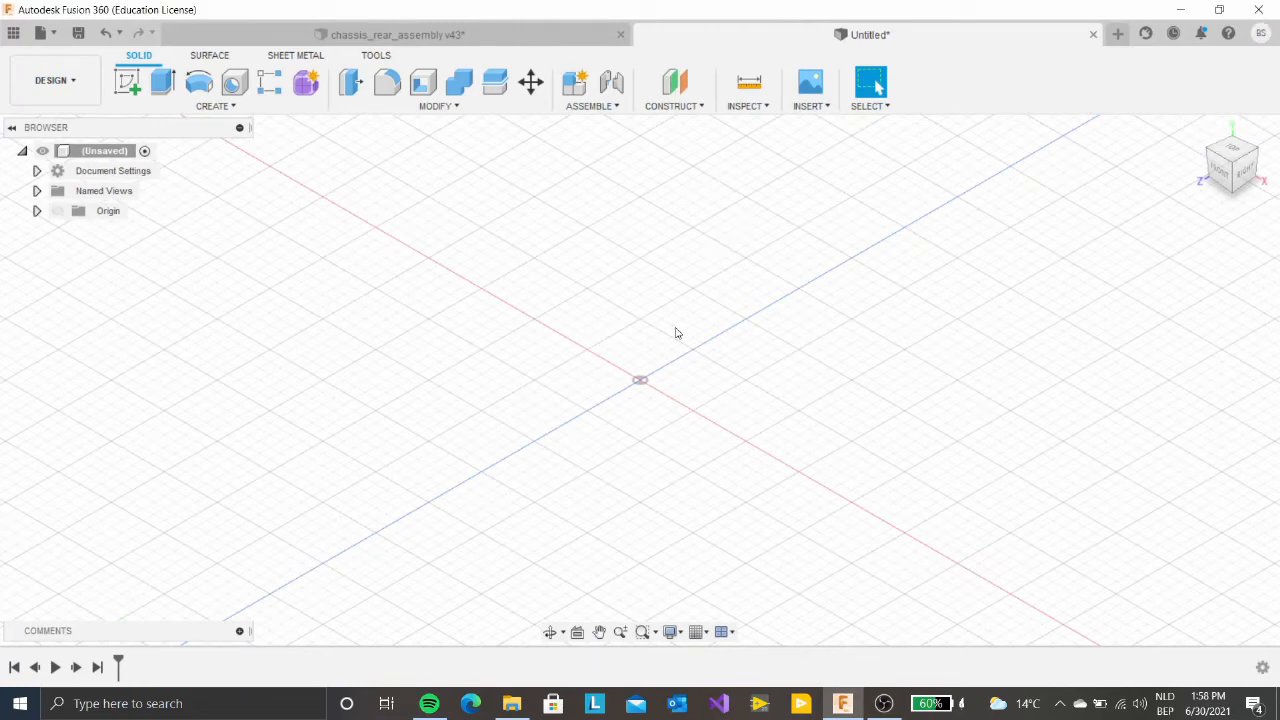
{"action": "left_click", "coordinate": [760, 281]}
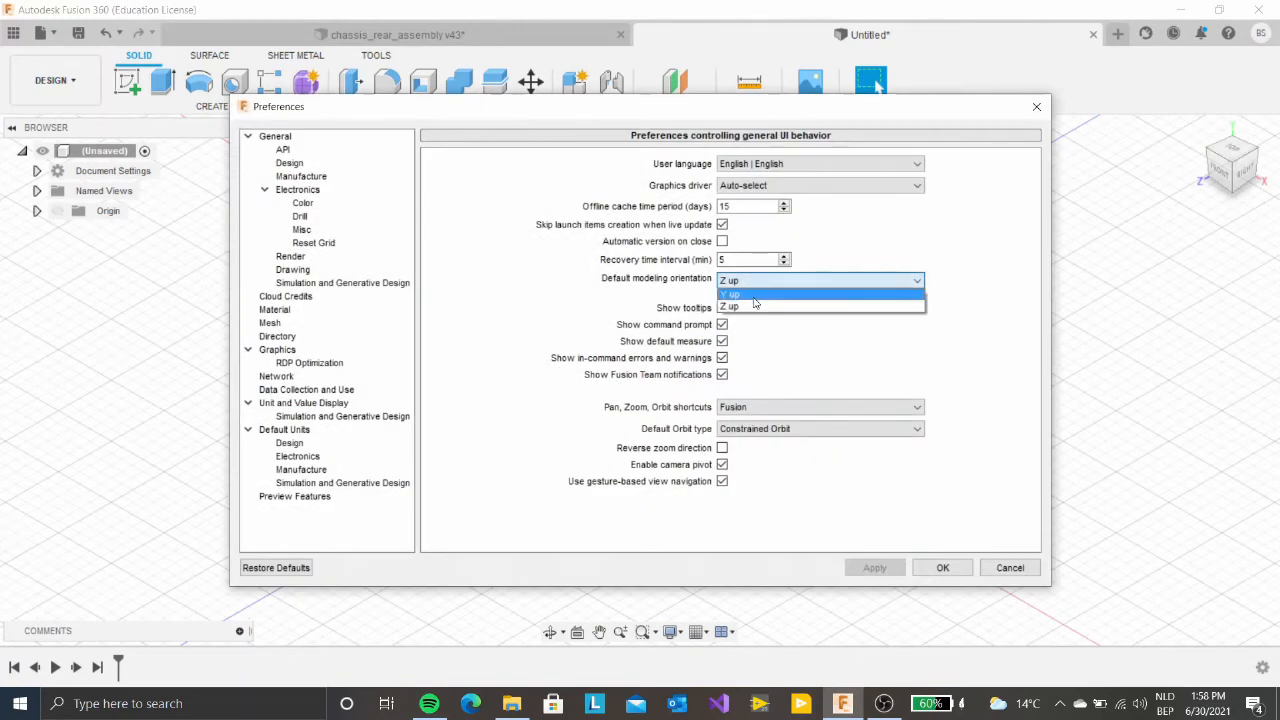
{"action": "left_click", "coordinate": [760, 303]}
{"action": "left_click", "coordinate": [875, 568]}
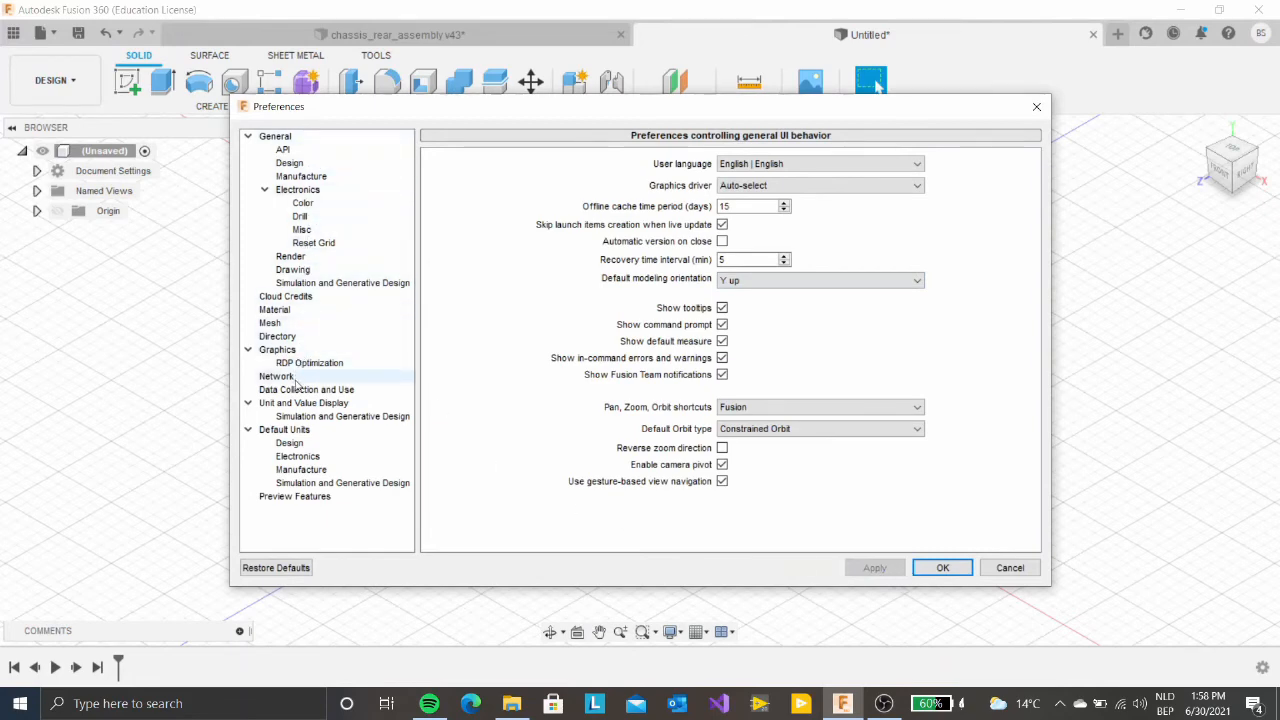
Review the default units preferences for Design, Electronics, Manufacture, and Simulation and Generative Design, then close the preferences
{"action": "left_click", "coordinate": [300, 432]}
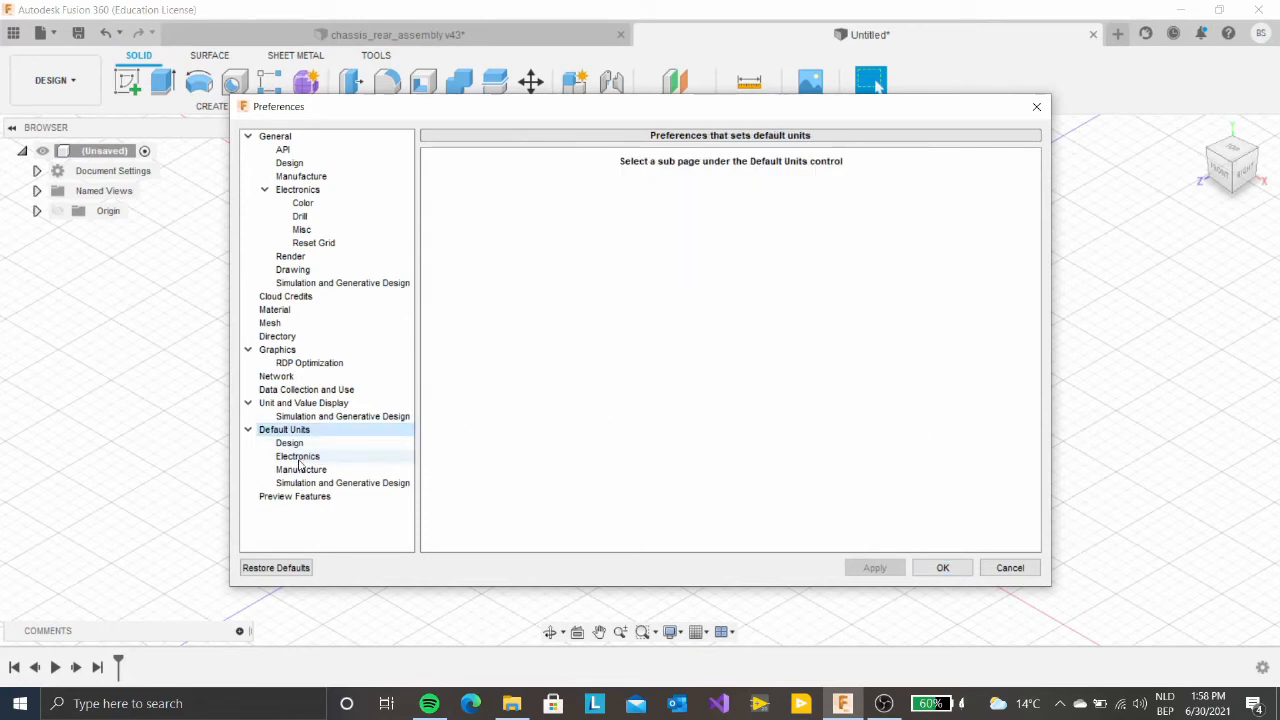
{"action": "left_click", "coordinate": [296, 446]}
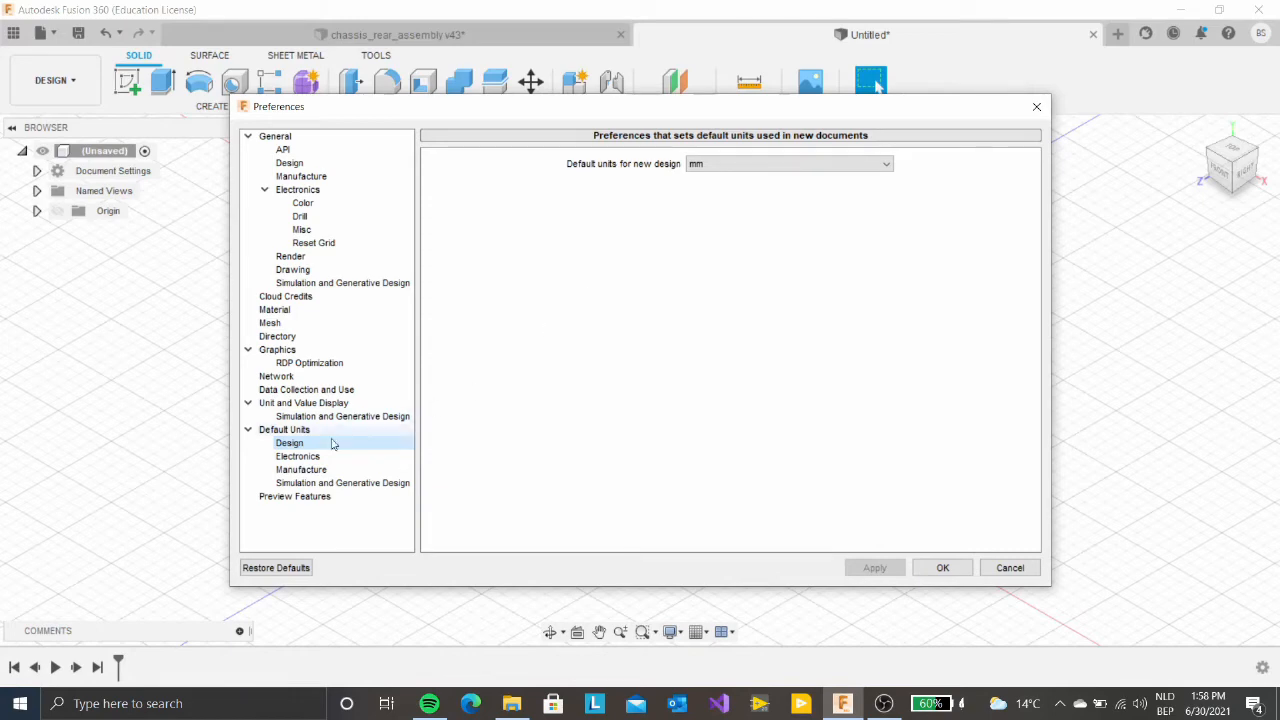
{"action": "left_click", "coordinate": [297, 458]}
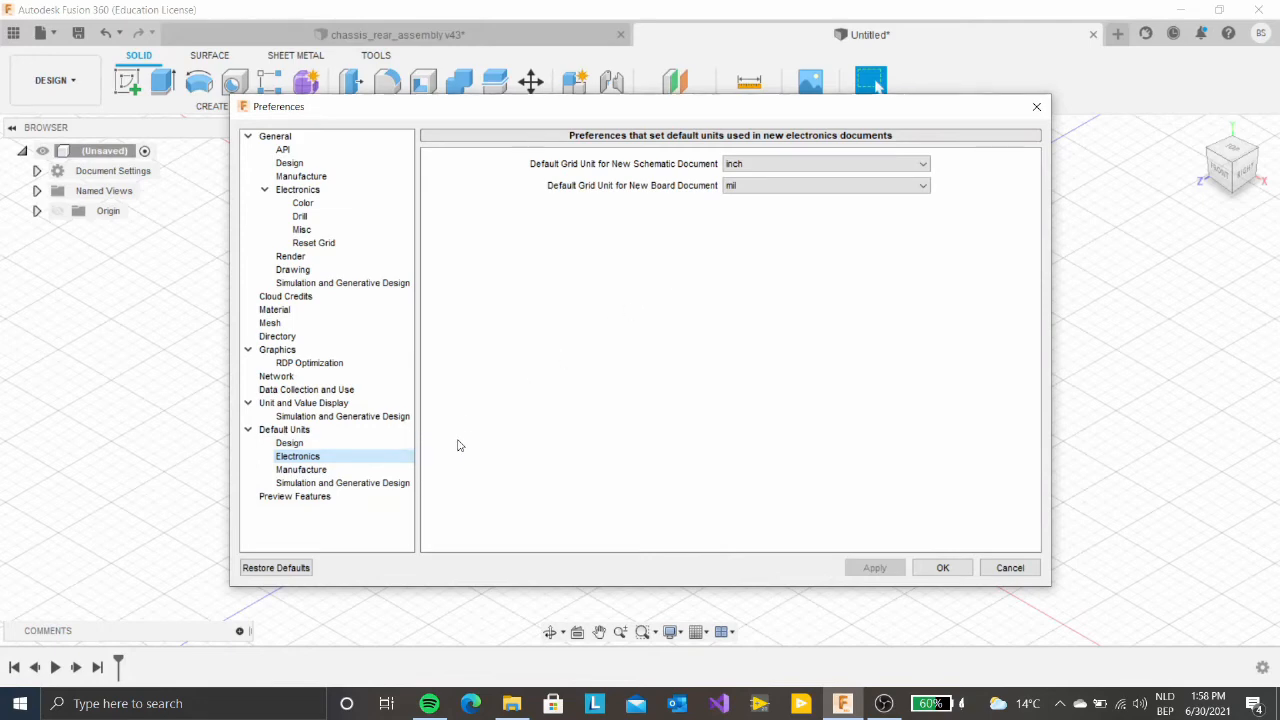
{"action": "left_click", "coordinate": [328, 470]}
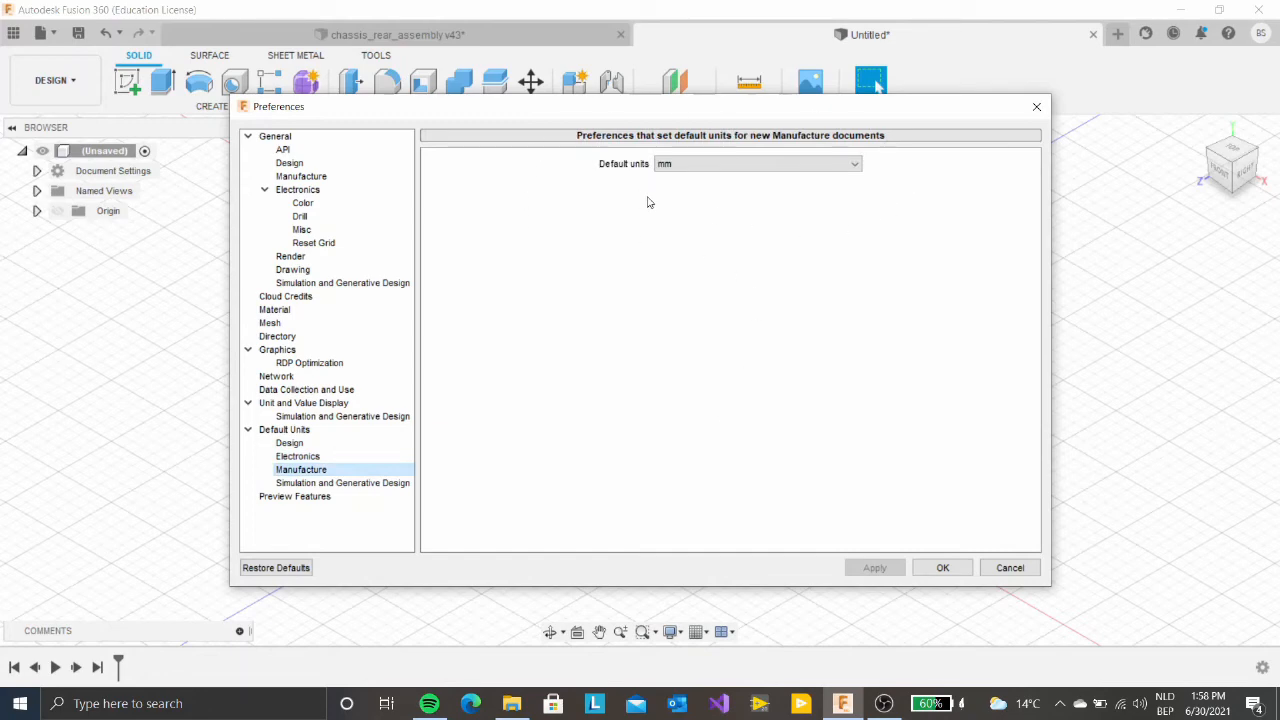
{"action": "left_click", "coordinate": [370, 484]}
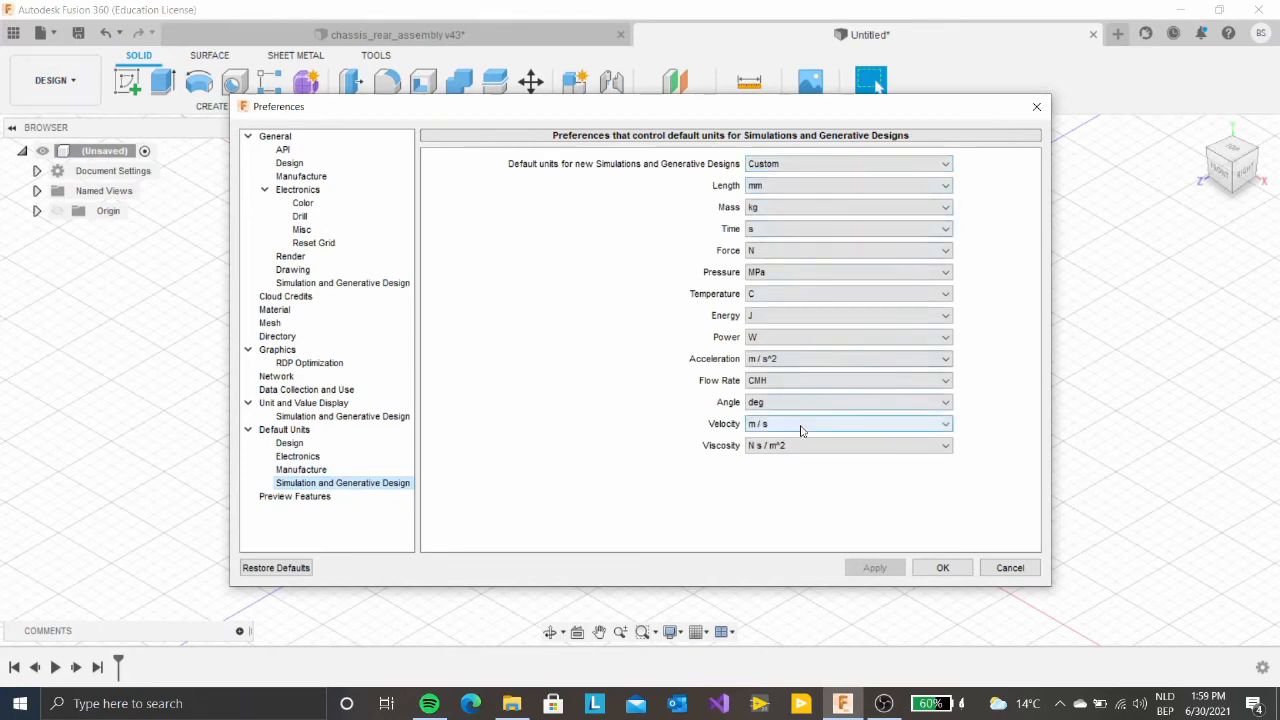
{"action": "left_click", "coordinate": [943, 567]}
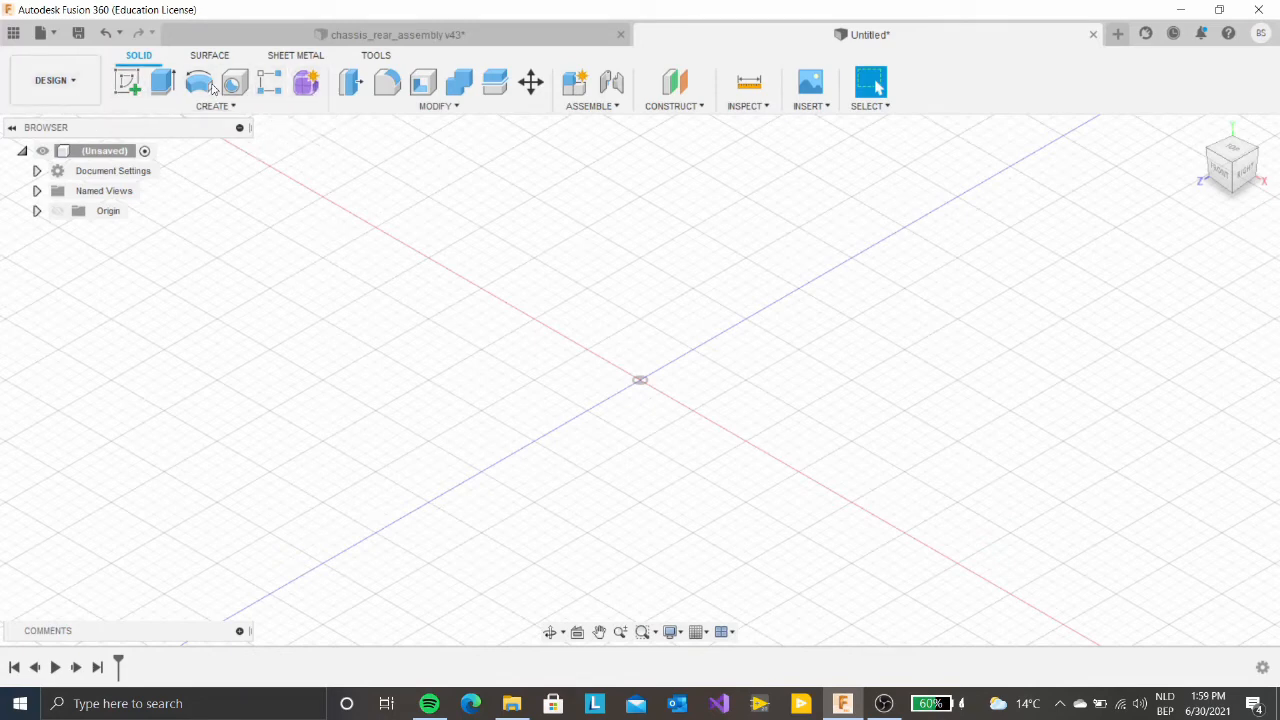
Review the list of available workspaces, including Manufacture and Drawing, and stay in the Design workspace
{"action": "left_click", "coordinate": [76, 87]}
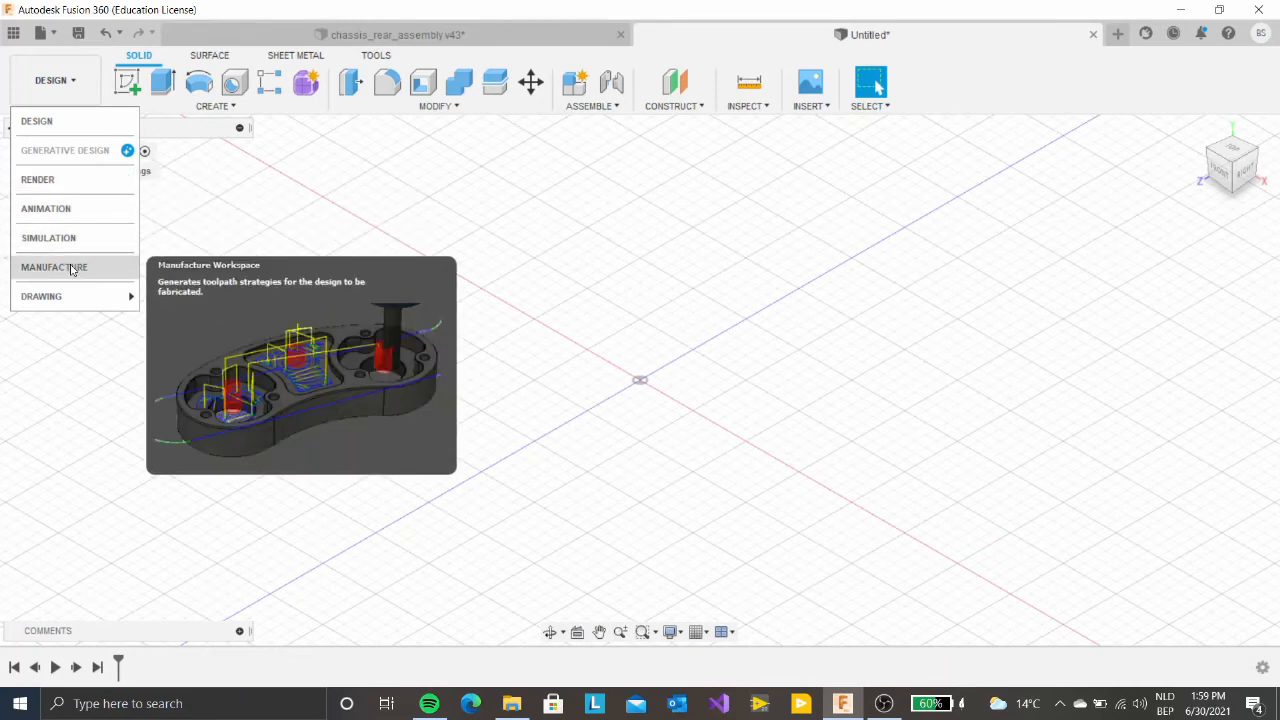
{"action": "mouse_move", "coordinate": [74, 298]}
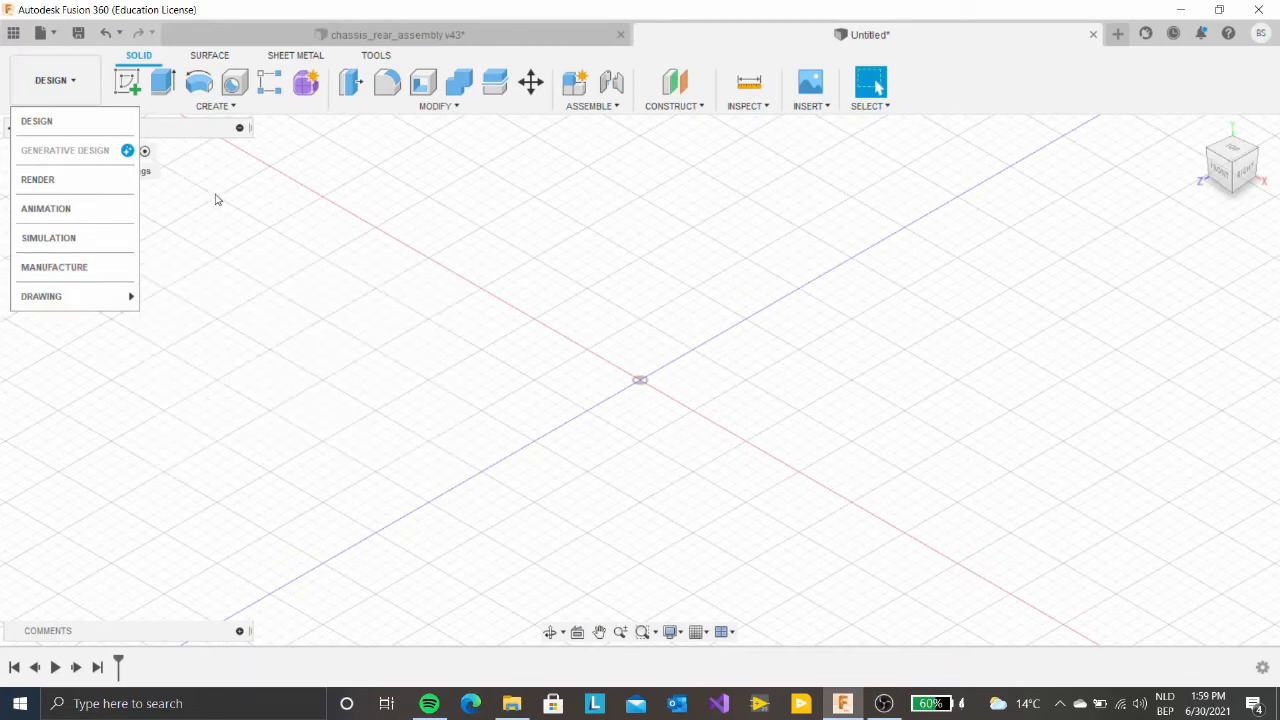
{"action": "left_click", "coordinate": [181, 311]}
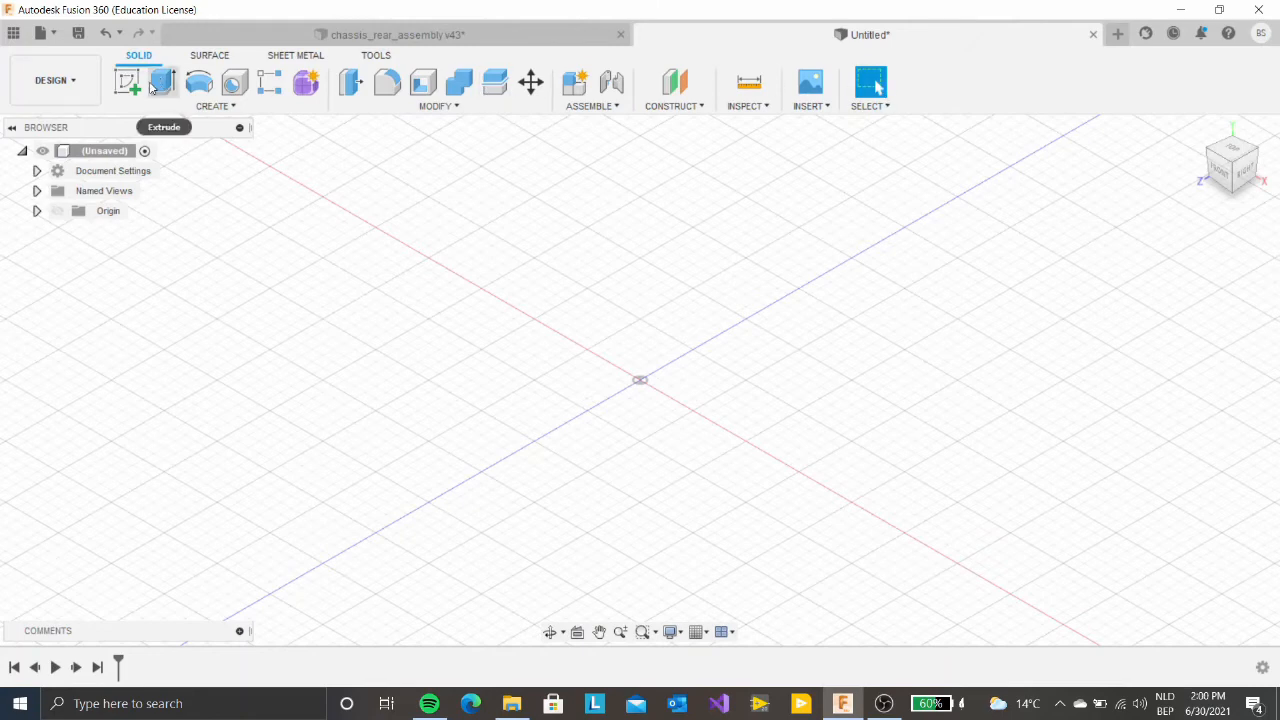
Review the Surface, Sheet Metal and Tools toolsets, including the Inspect commands, and return to the Solid tools
{"action": "left_click", "coordinate": [203, 58]}
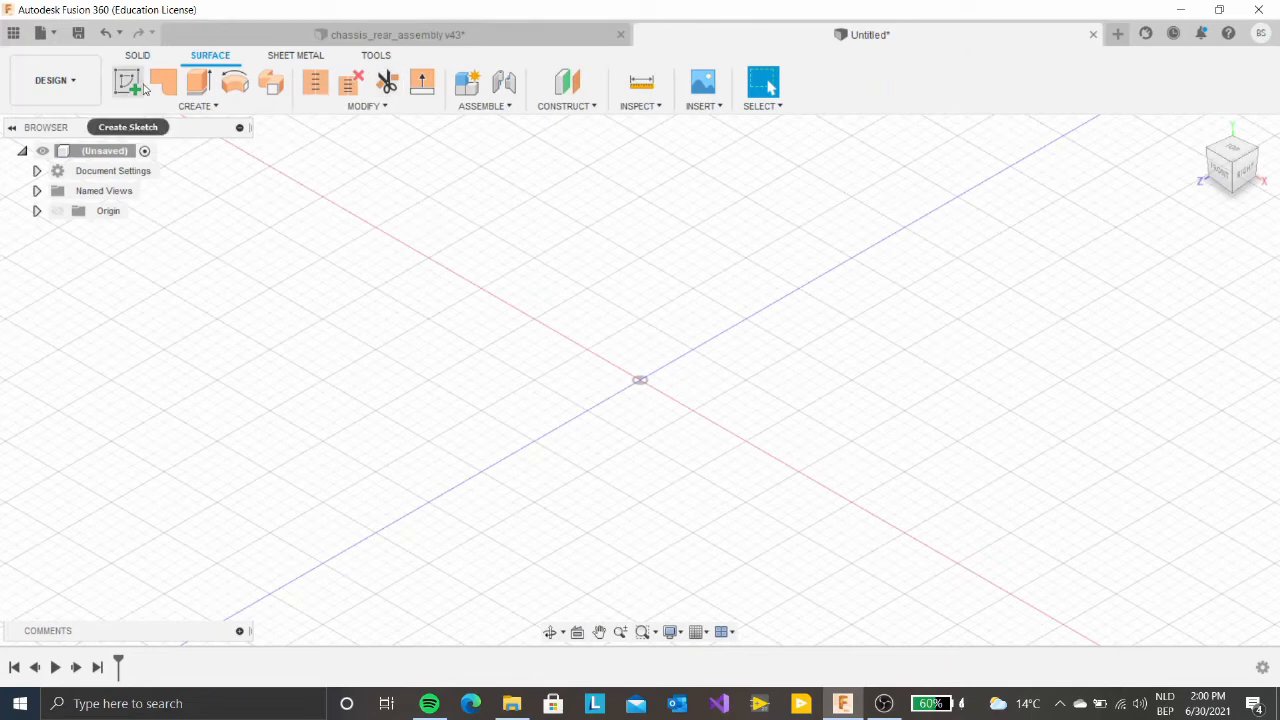
{"action": "left_click", "coordinate": [296, 58]}
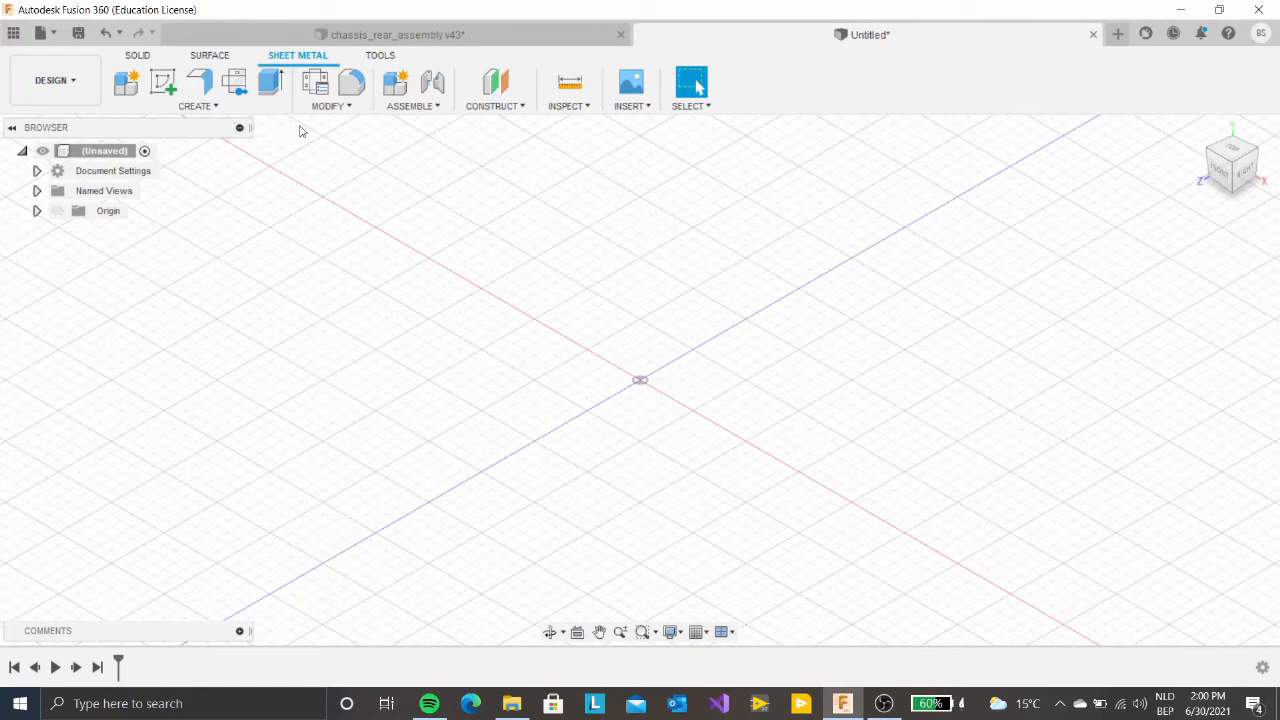
{"action": "left_click", "coordinate": [379, 57]}
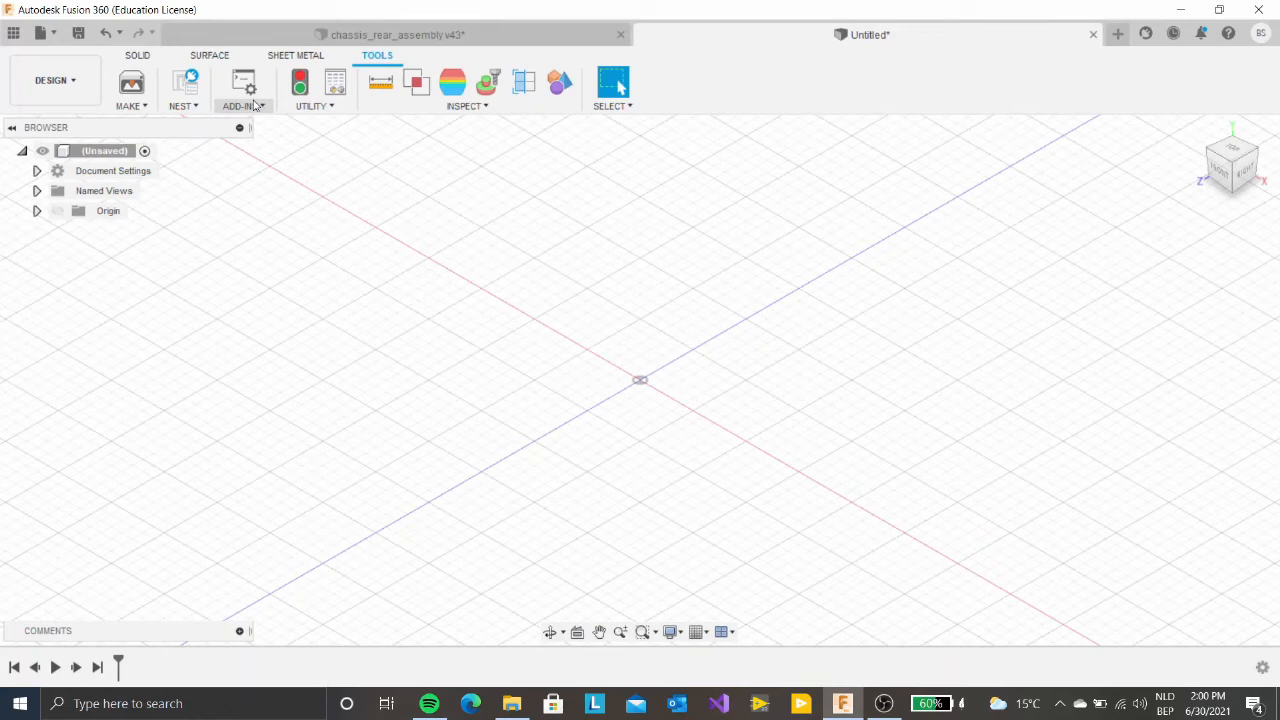
{"action": "left_click", "coordinate": [422, 108]}
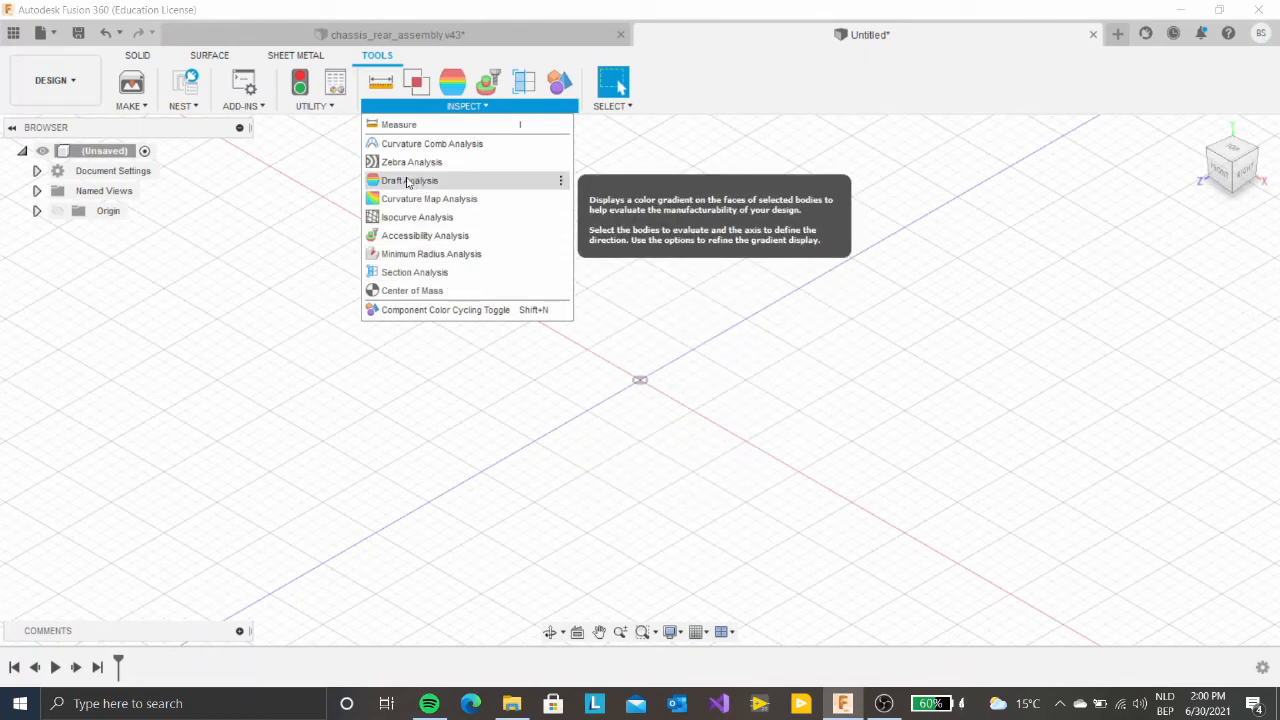
{"action": "left_click", "coordinate": [320, 176]}
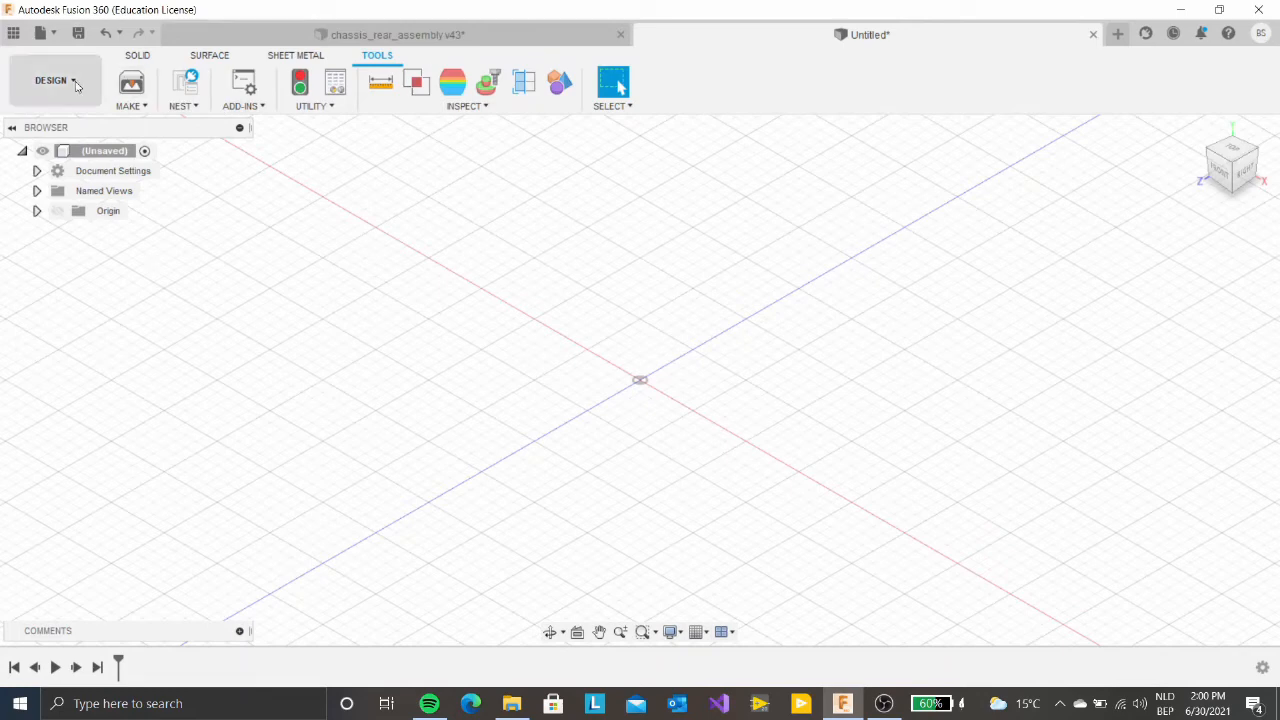
{"action": "left_click", "coordinate": [140, 60]}
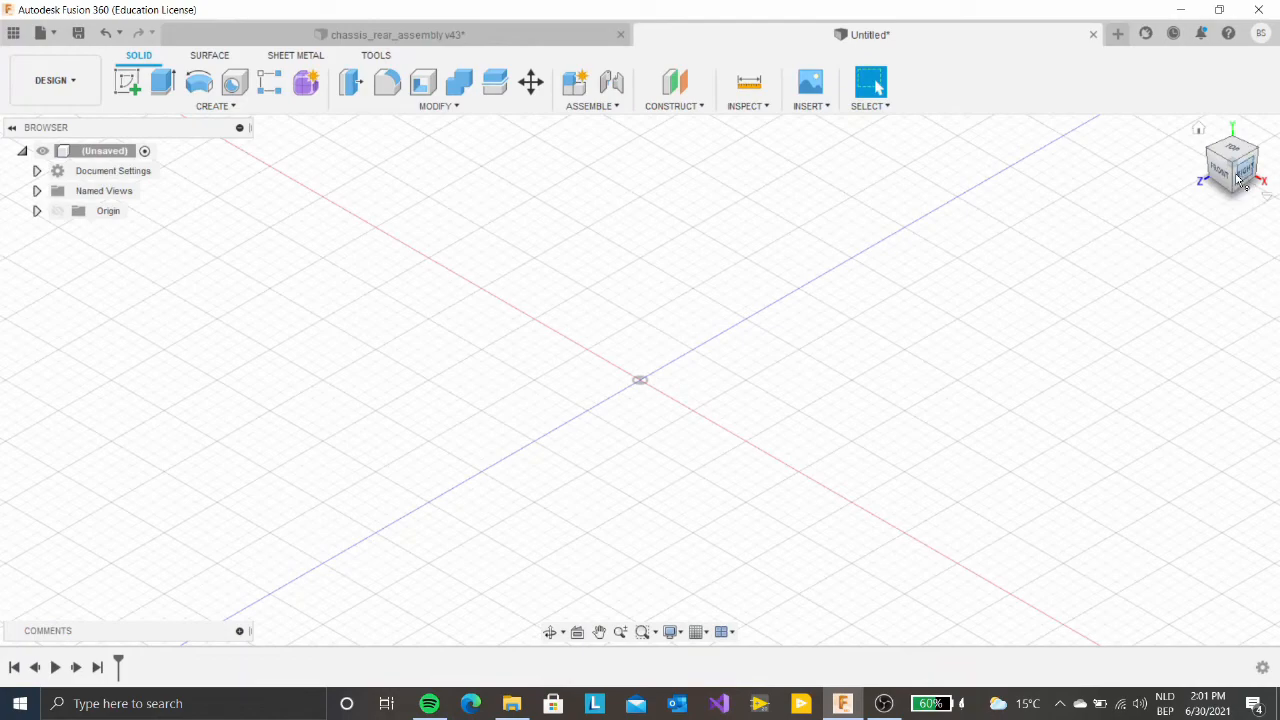
Orbit the empty design with the ViewCube, look at it from the front, and return to the home view
{"action": "left_click", "coordinate": [1237, 178]}
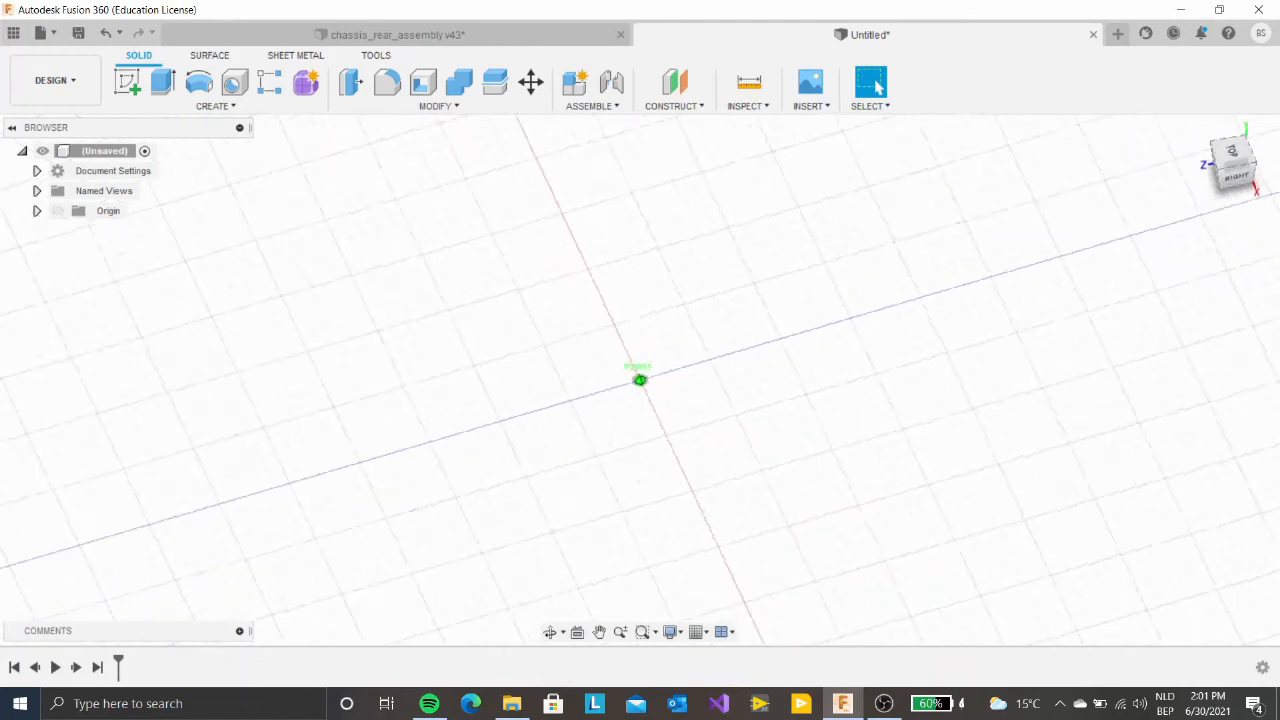
{"action": "mouse_move", "coordinate": [1237, 178]}
{"action": "left_mouse_down"}
{"action": "mouse_move", "coordinate": [1262, 166]}
{"action": "mouse_move", "coordinate": [1262, 196]}
{"action": "mouse_move", "coordinate": [1244, 208]}
{"action": "mouse_move", "coordinate": [1244, 161]}
{"action": "mouse_move", "coordinate": [1258, 180]}
{"action": "mouse_move", "coordinate": [1264, 159]}
{"action": "mouse_move", "coordinate": [1246, 178]}
{"action": "left_mouse_up"}
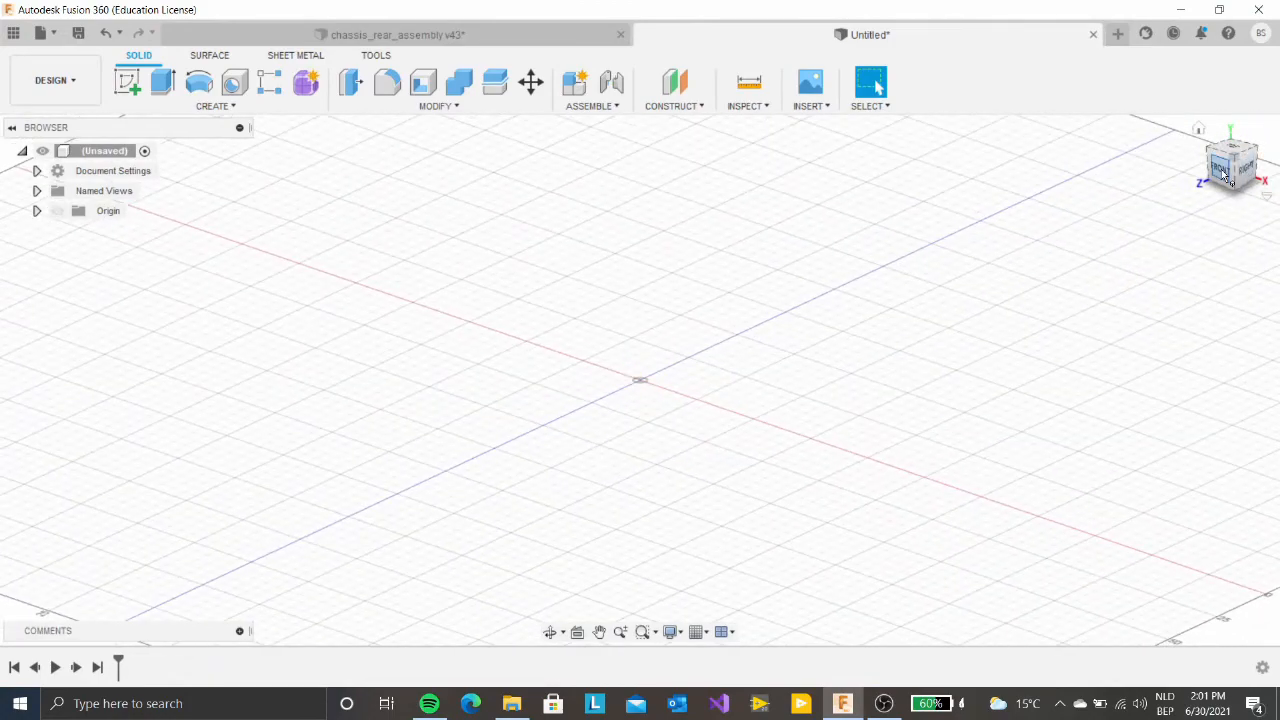
{"action": "left_click", "coordinate": [1222, 170]}
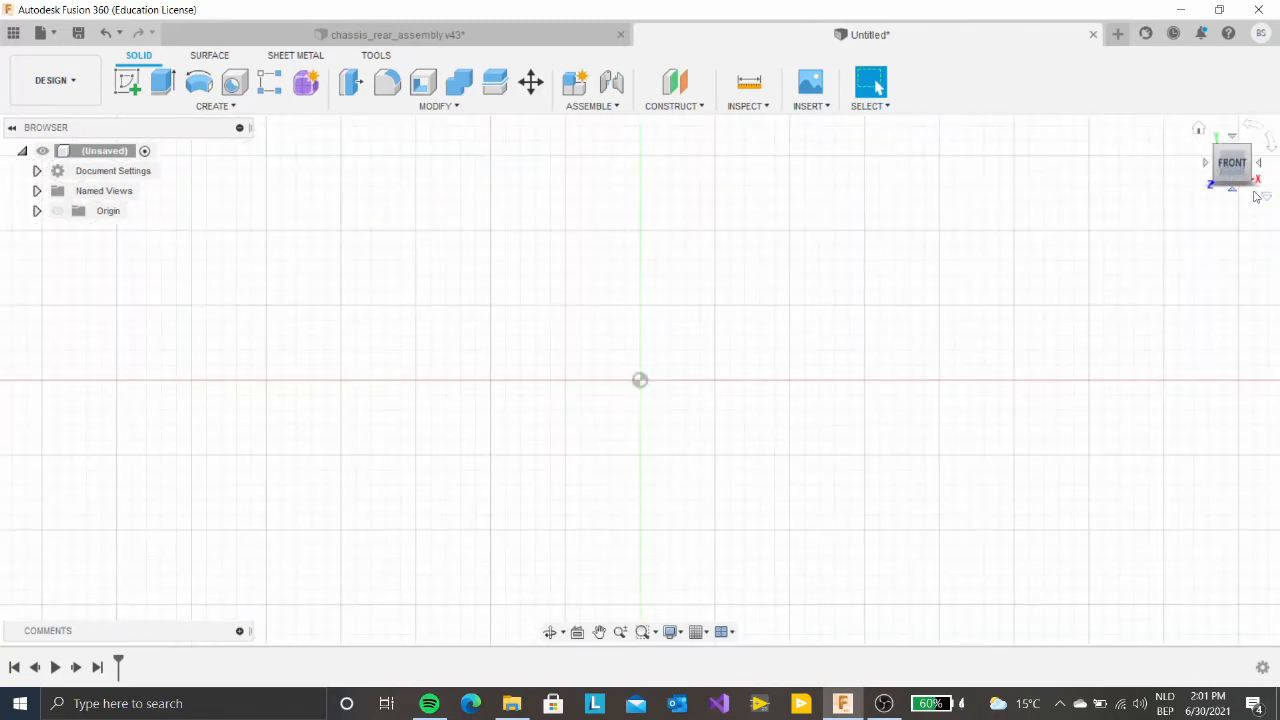
{"action": "left_click", "coordinate": [1200, 133]}
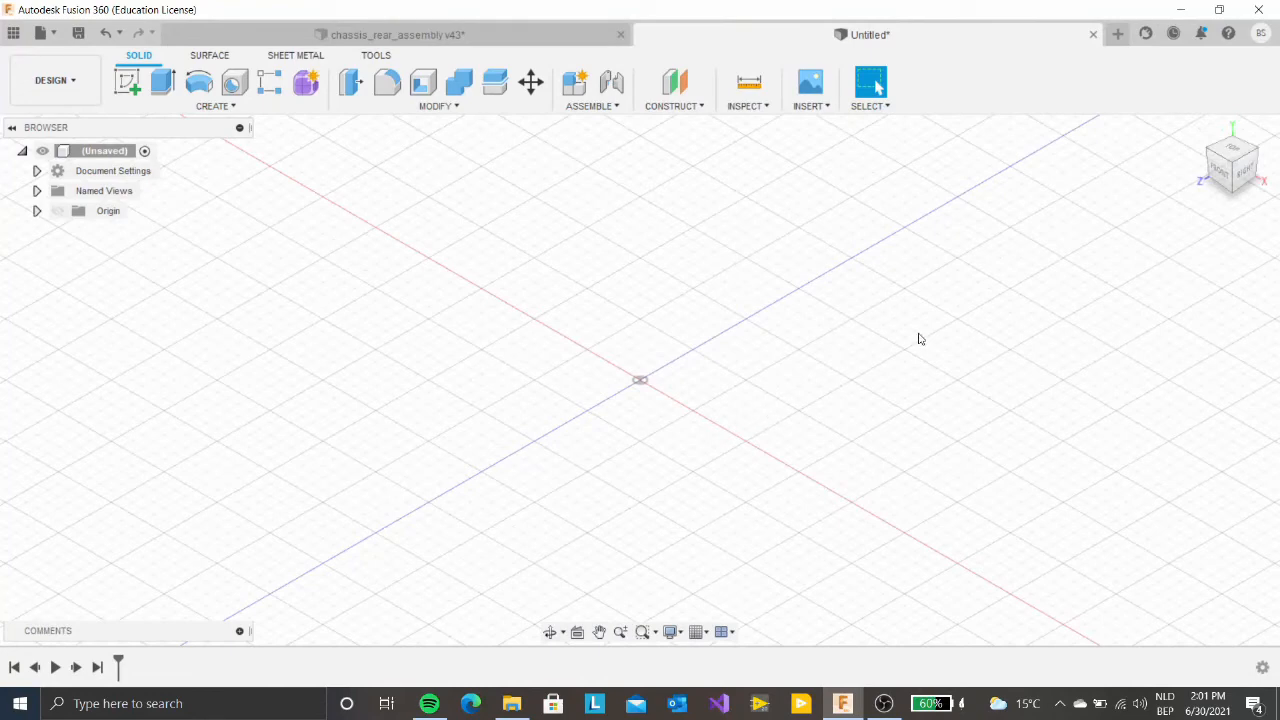
Set an orbited view facing mainly the right side as Home with Fit to View, and test returning to it
{"action": "left_click", "coordinate": [1266, 197]}
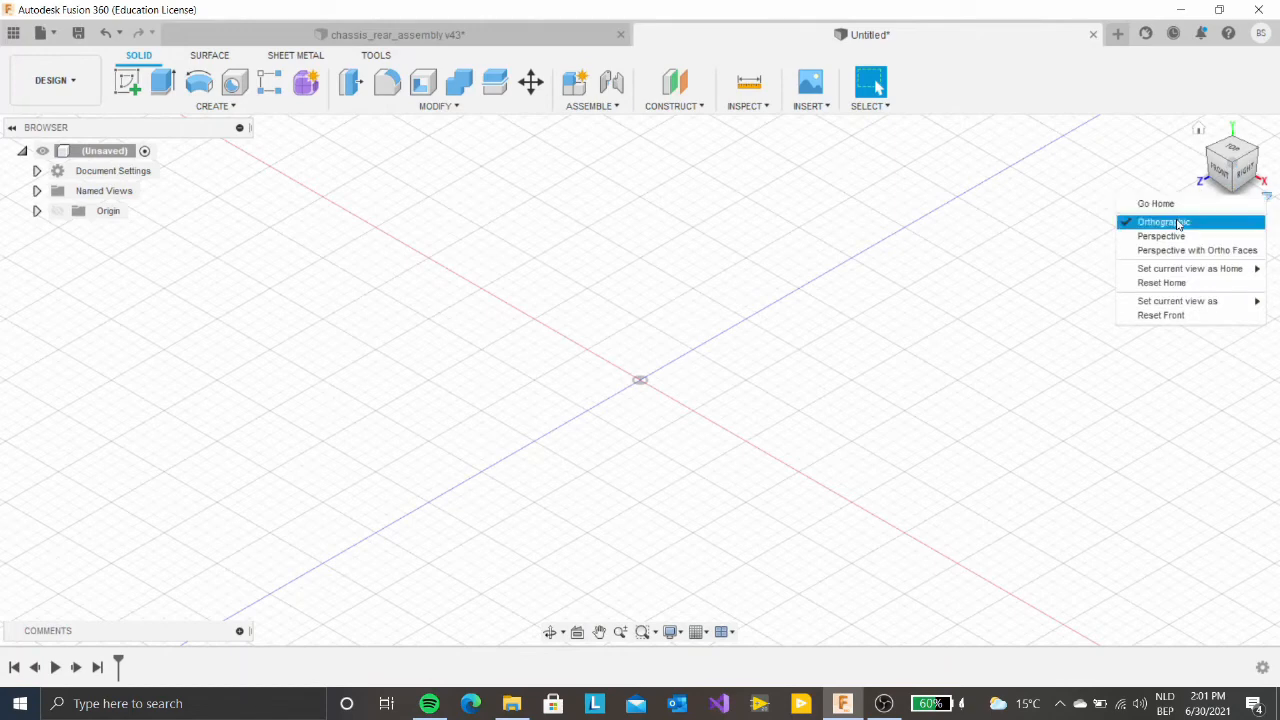
{"action": "mouse_move", "coordinate": [1173, 271]}
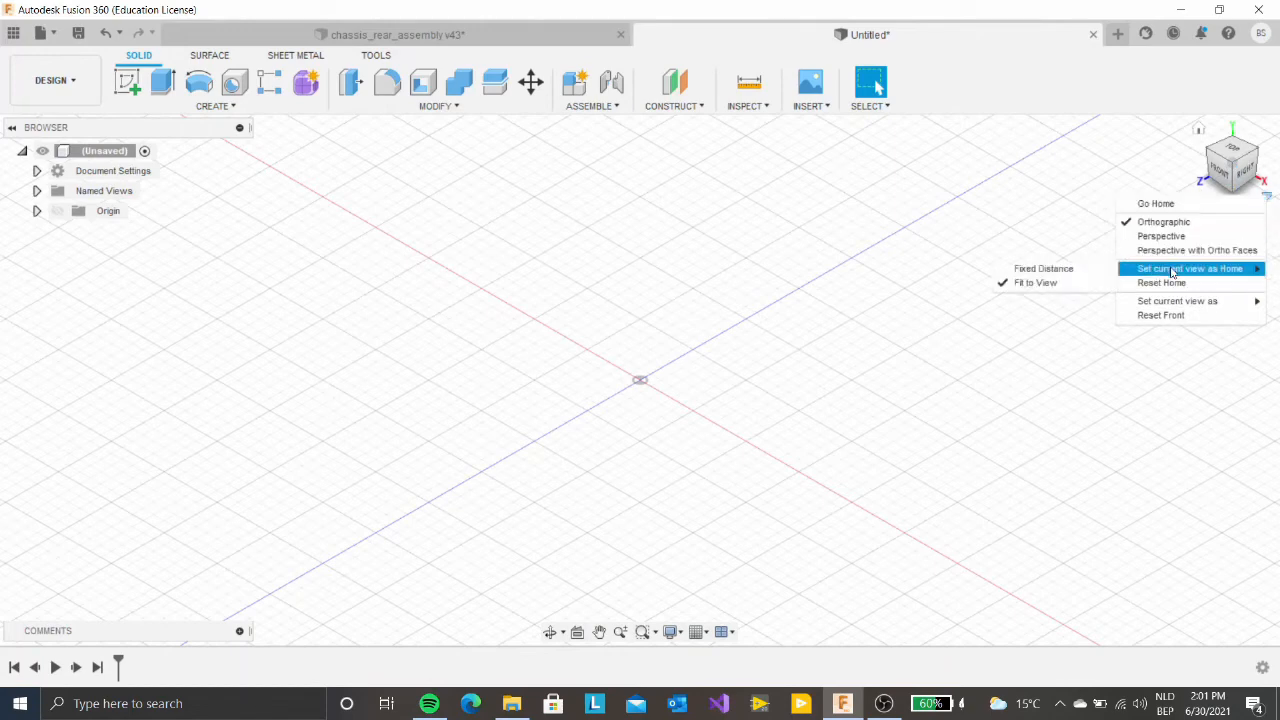
{"action": "left_click", "coordinate": [1053, 283]}
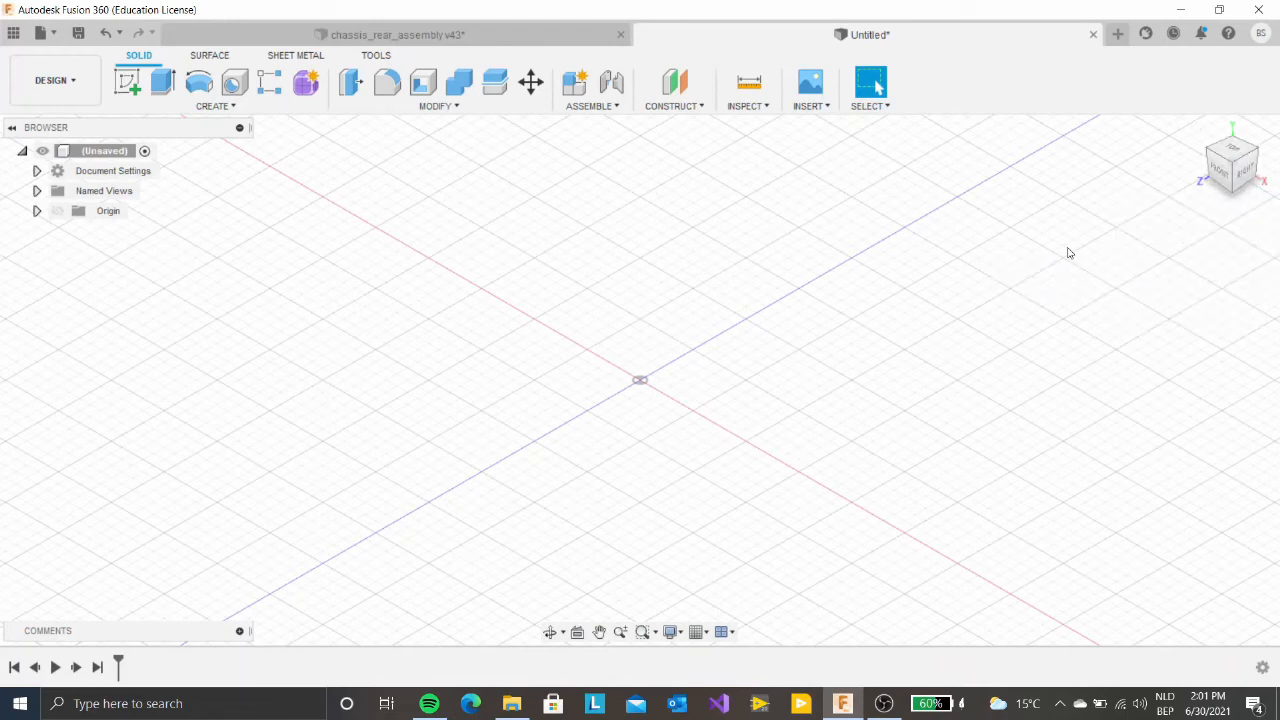
{"action": "middle_click_drag", "start_coordinate": [1114, 289], "coordinate": [1066, 280], "text": "shift"}
{"action": "left_click", "coordinate": [1267, 196]}
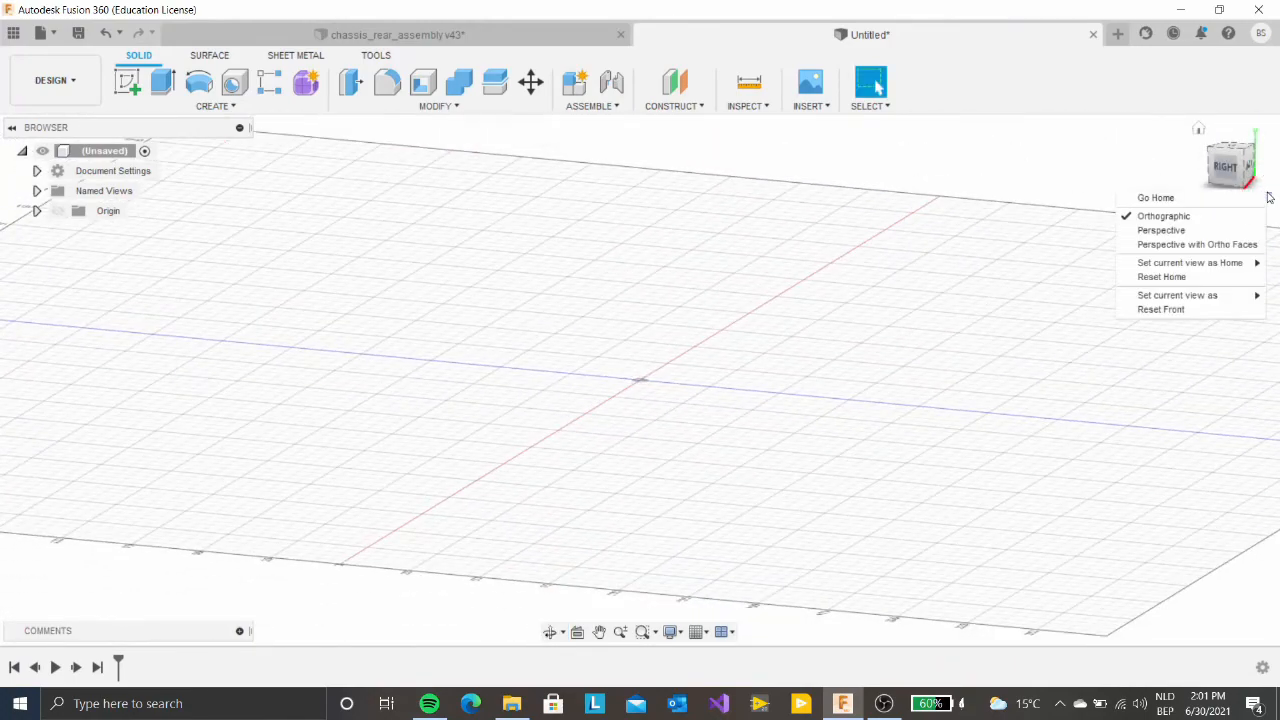
{"action": "mouse_move", "coordinate": [1210, 263]}
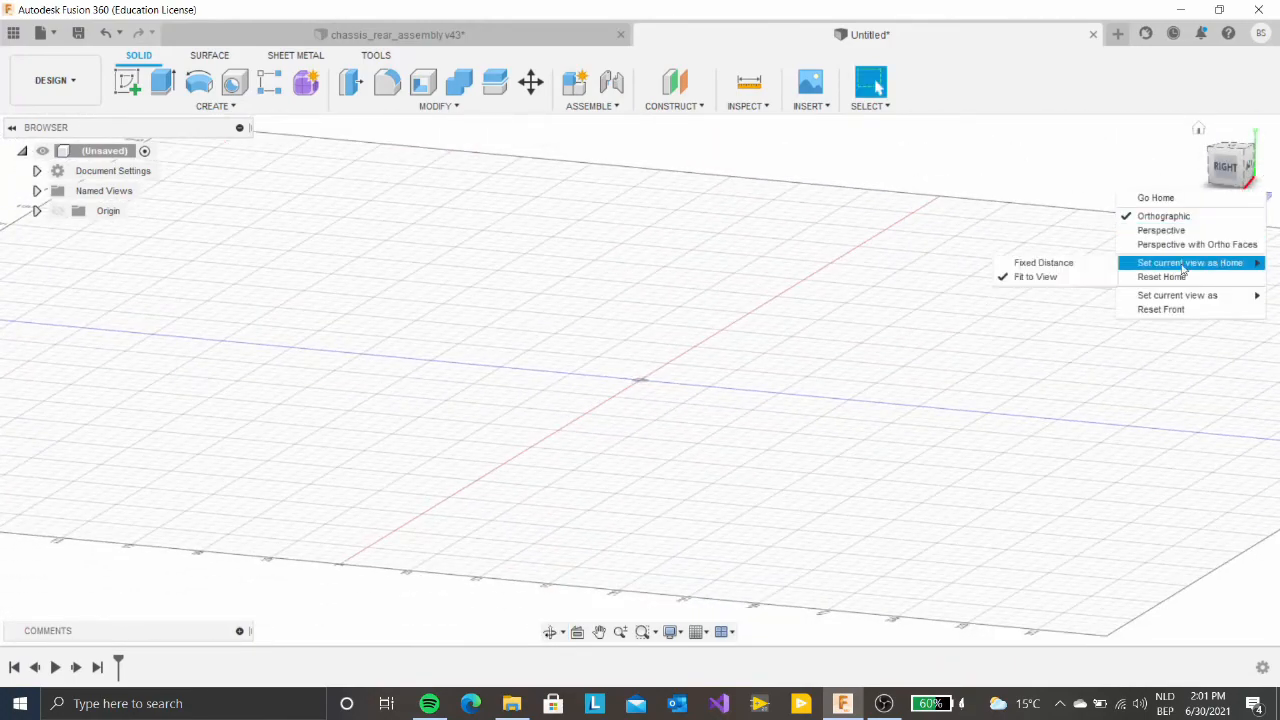
{"action": "left_click", "coordinate": [1051, 277]}
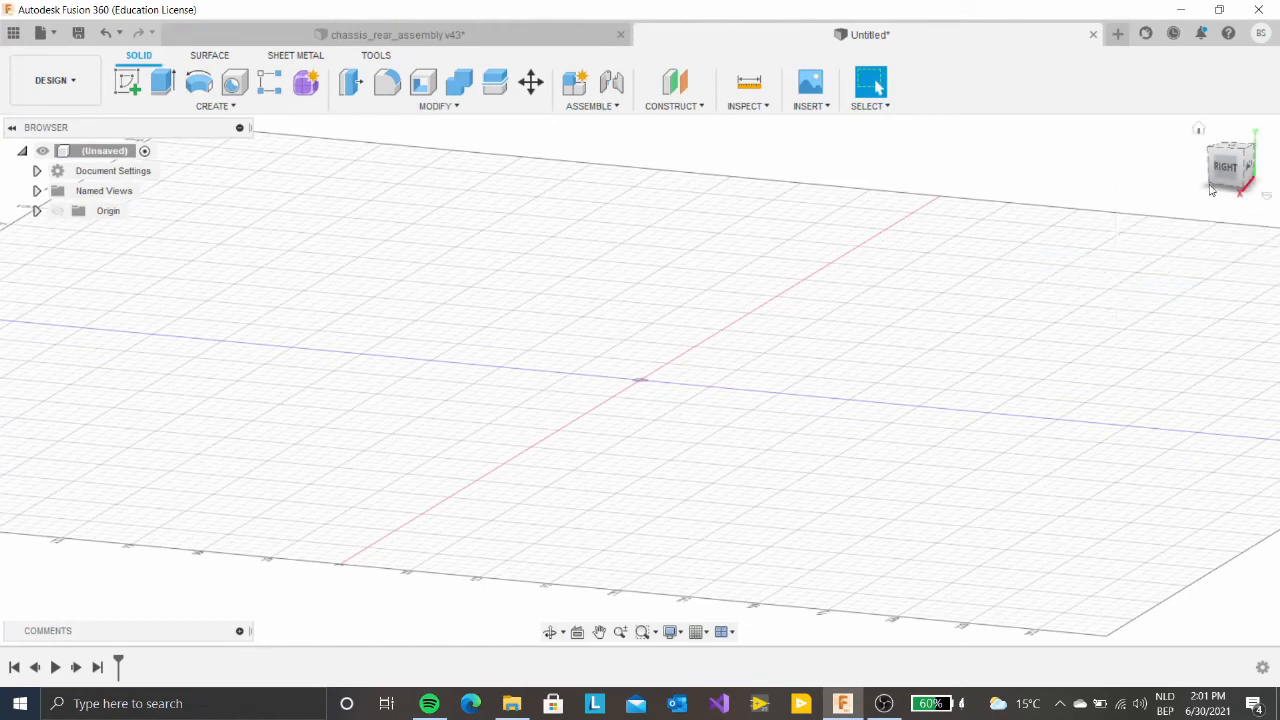
{"action": "left_click", "coordinate": [1199, 132]}
{"action": "middle_click_drag", "start_coordinate": [483, 386], "coordinate": [700, 402], "text": "shift"}
{"action": "left_click", "coordinate": [1199, 132]}
Reset the Home view to its default and return to it
{"action": "left_click", "coordinate": [1268, 196]}
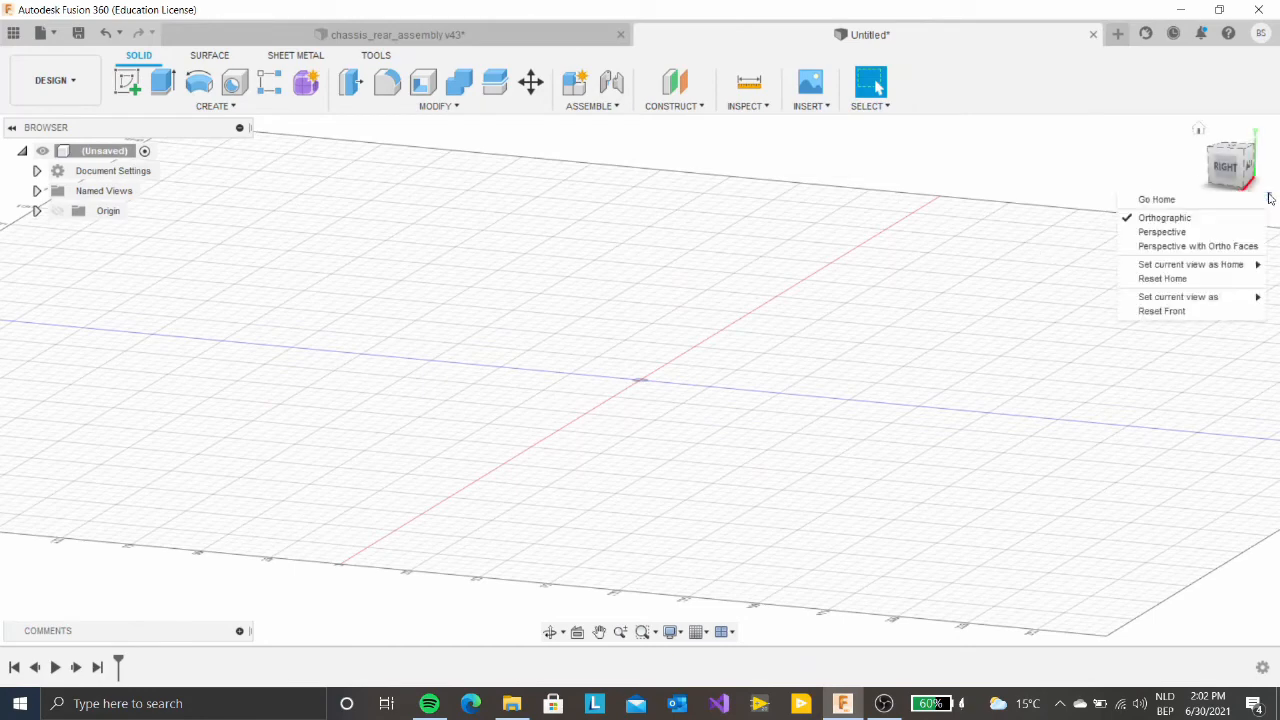
{"action": "left_click", "coordinate": [1165, 279]}
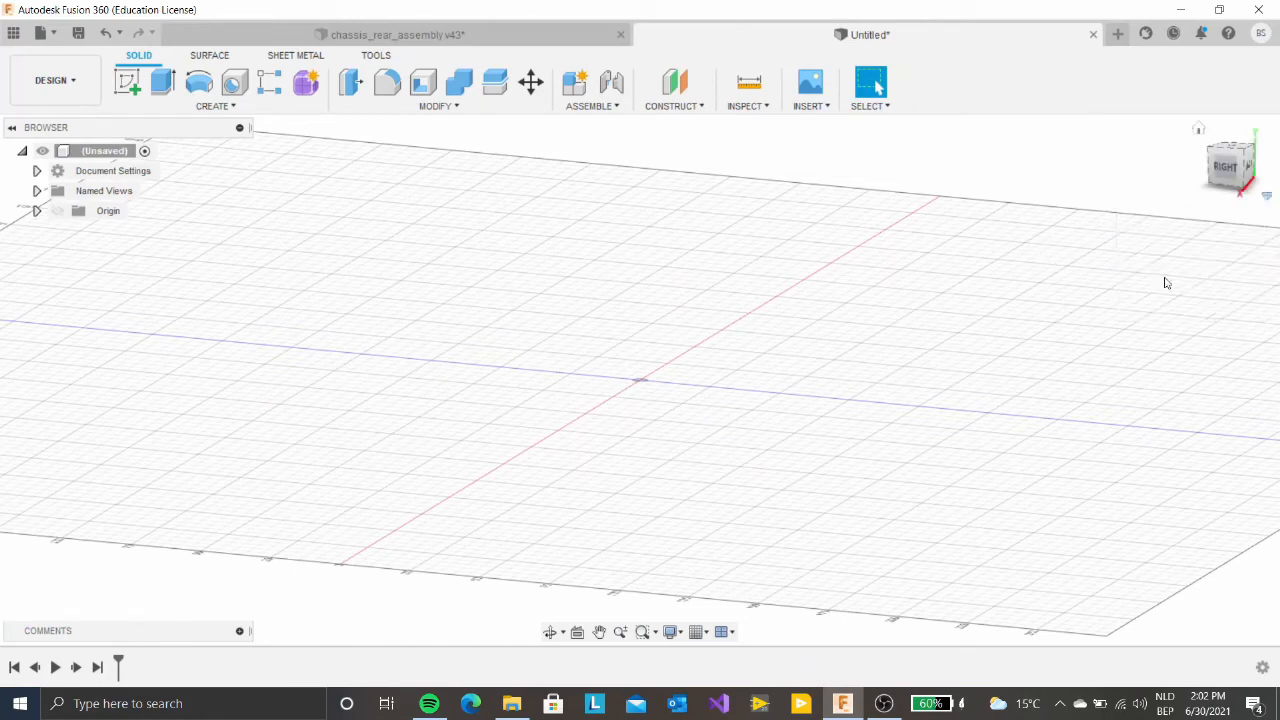
{"action": "left_click", "coordinate": [1200, 130]}
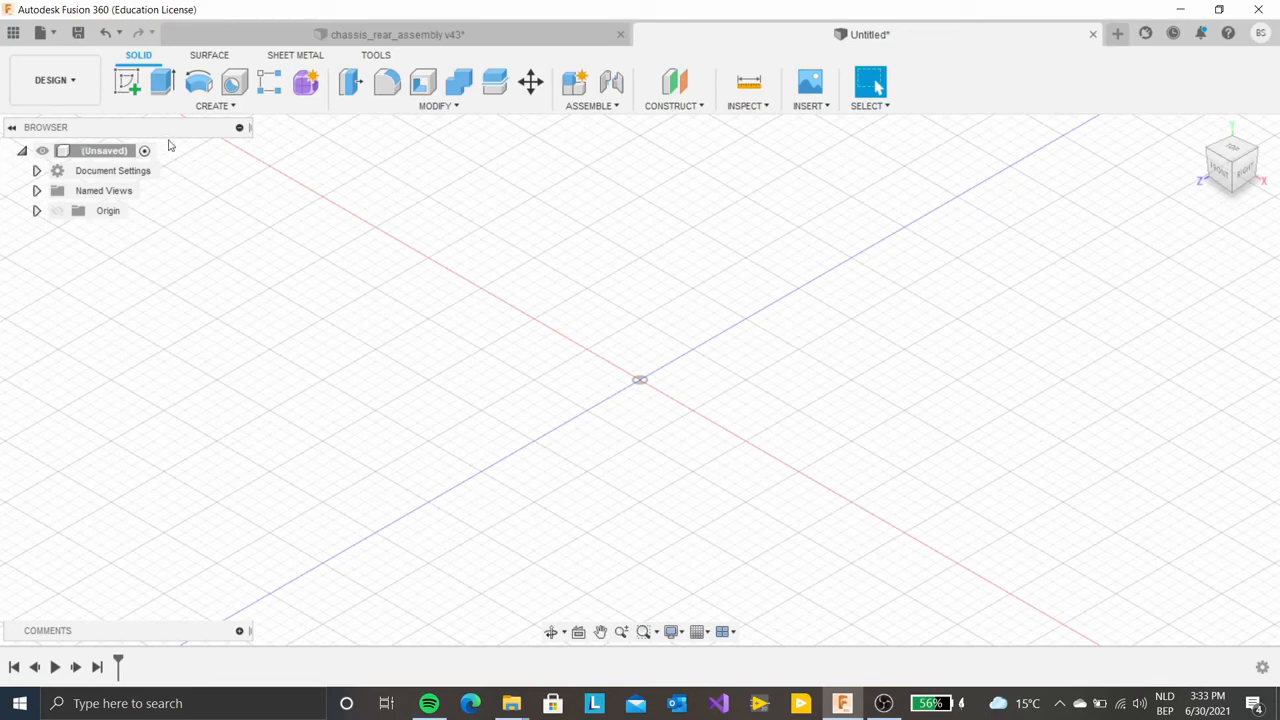
Switch to the chassis_rear_assembly design and examine the contents of its Analysis folder
{"action": "left_click", "coordinate": [426, 36]}
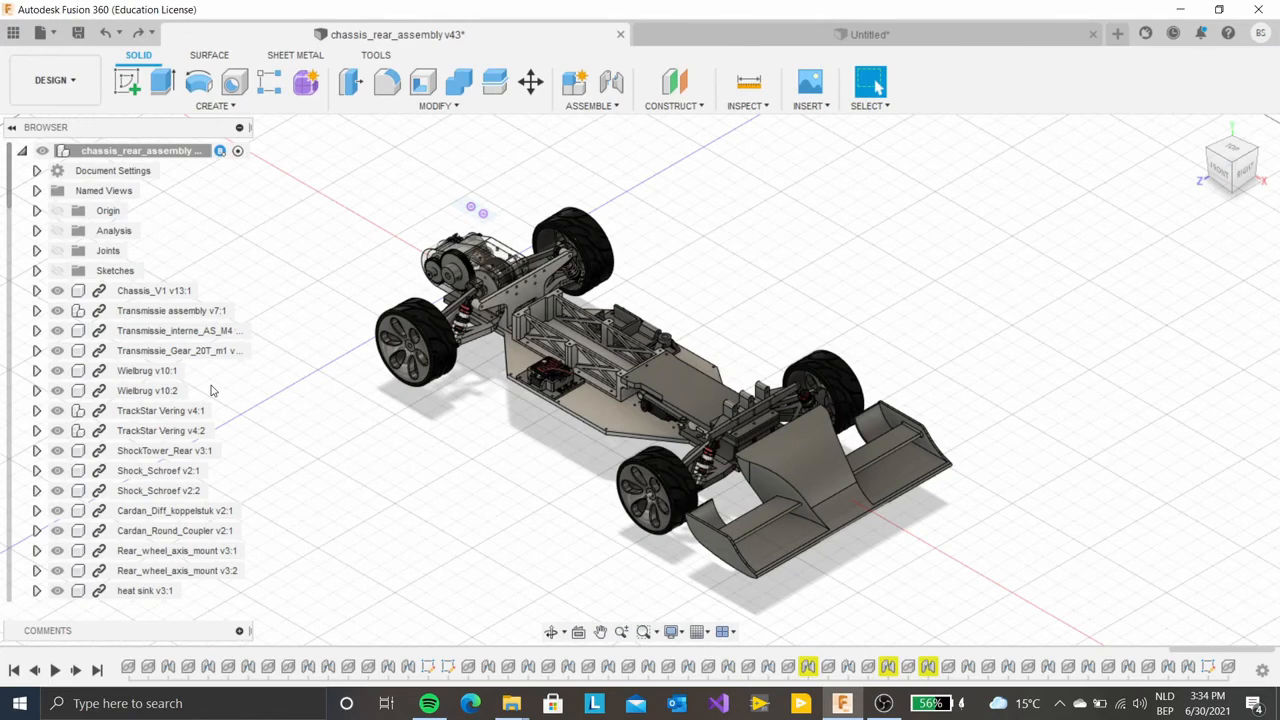
{"action": "left_click", "coordinate": [37, 232]}
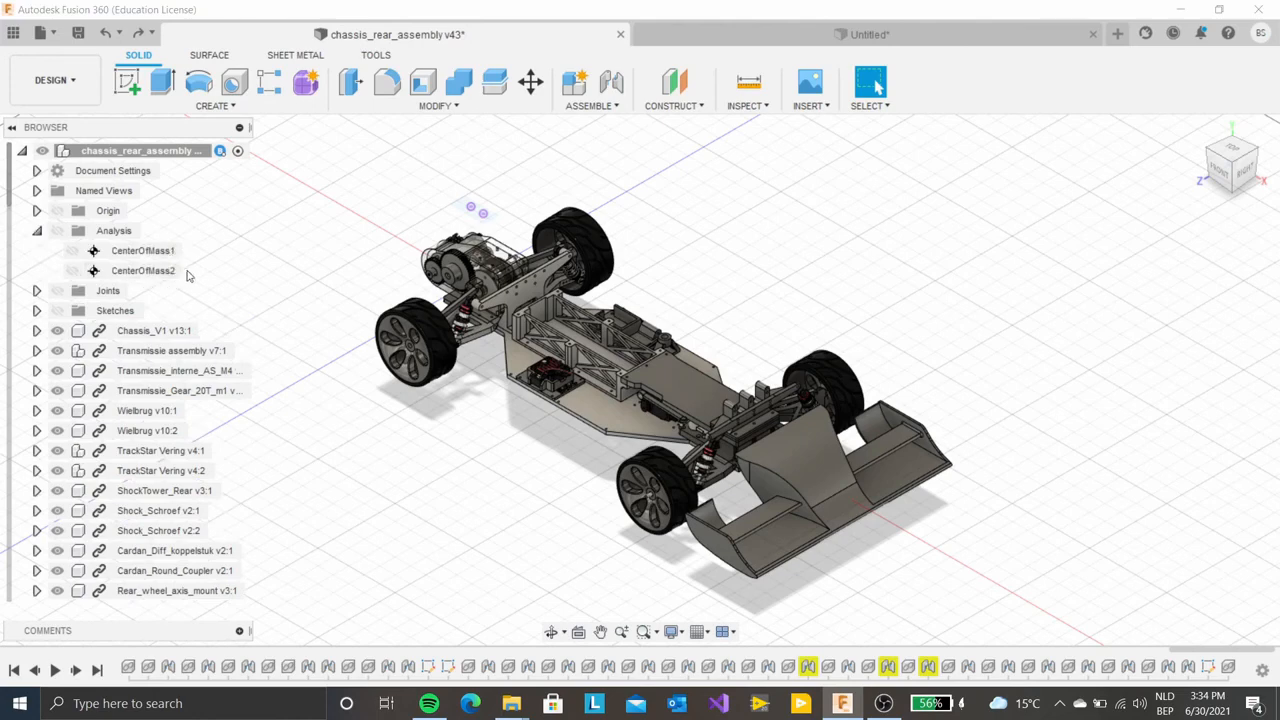
{"action": "left_click", "coordinate": [37, 231]}
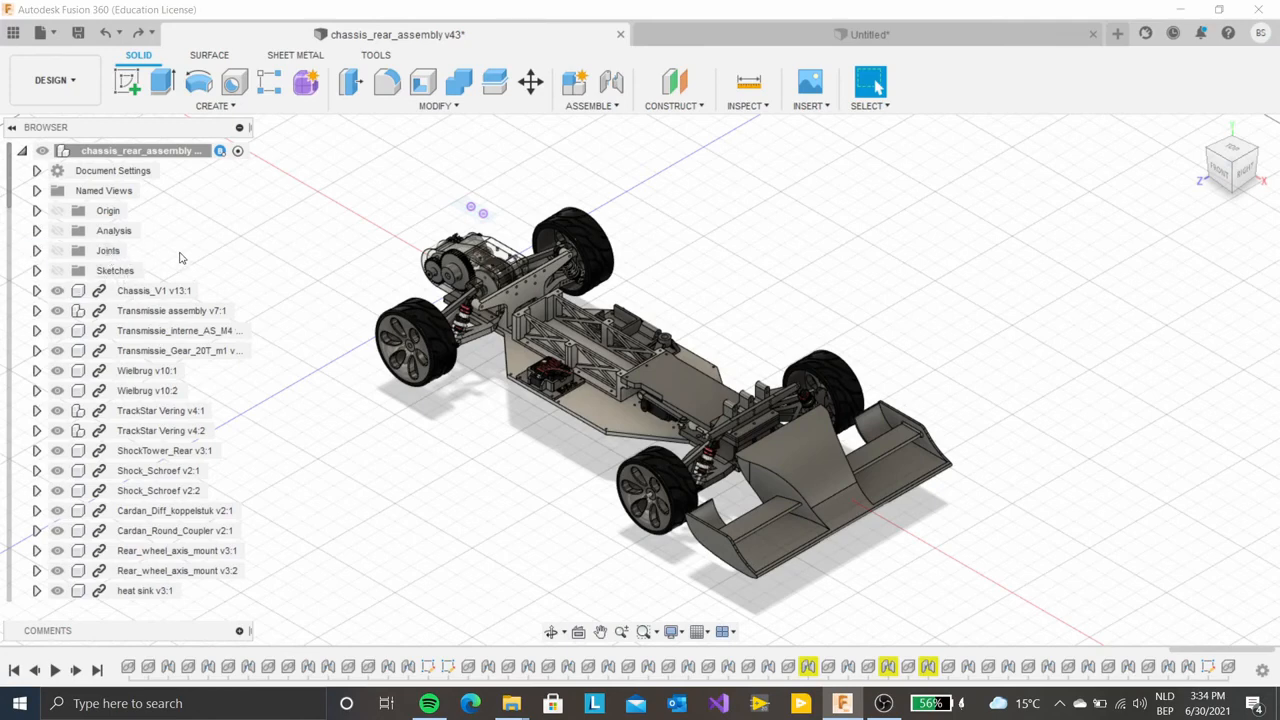
Show all joints of the chassis assembly to inspect them, and hide them again
{"action": "left_click", "coordinate": [58, 290]}
{"action": "left_click", "coordinate": [95, 252]}
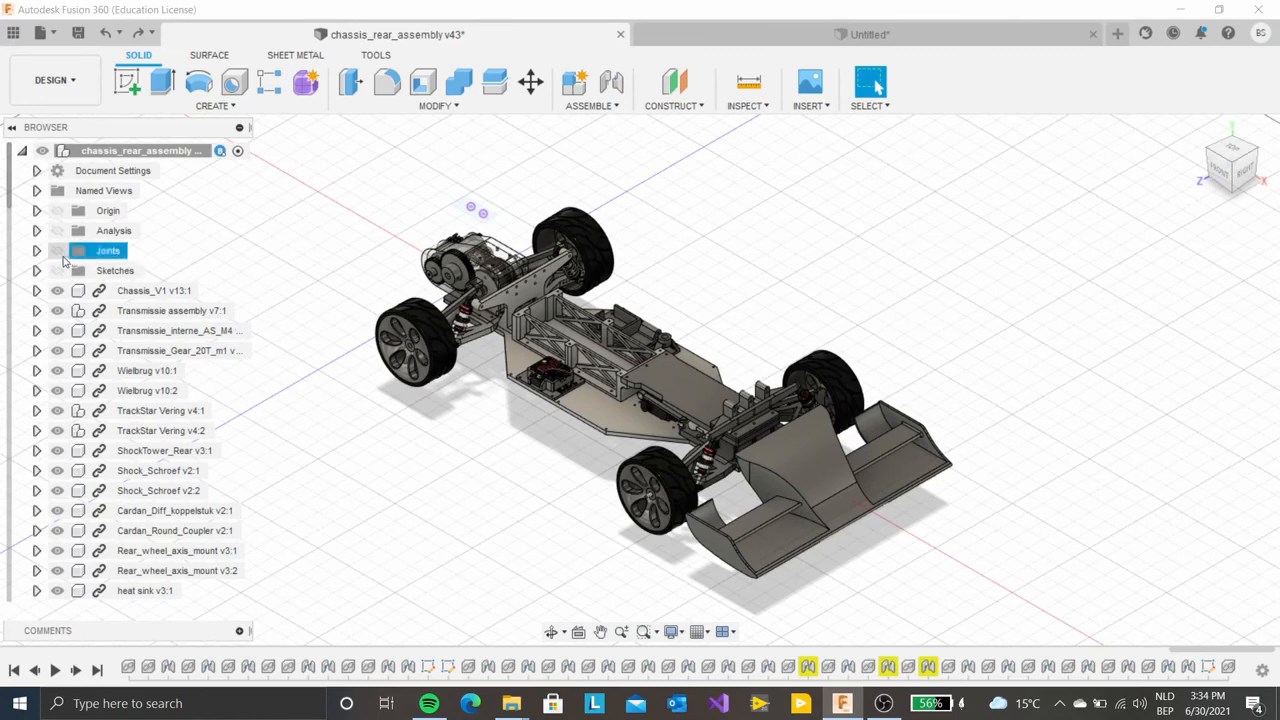
{"action": "left_click", "coordinate": [57, 251]}
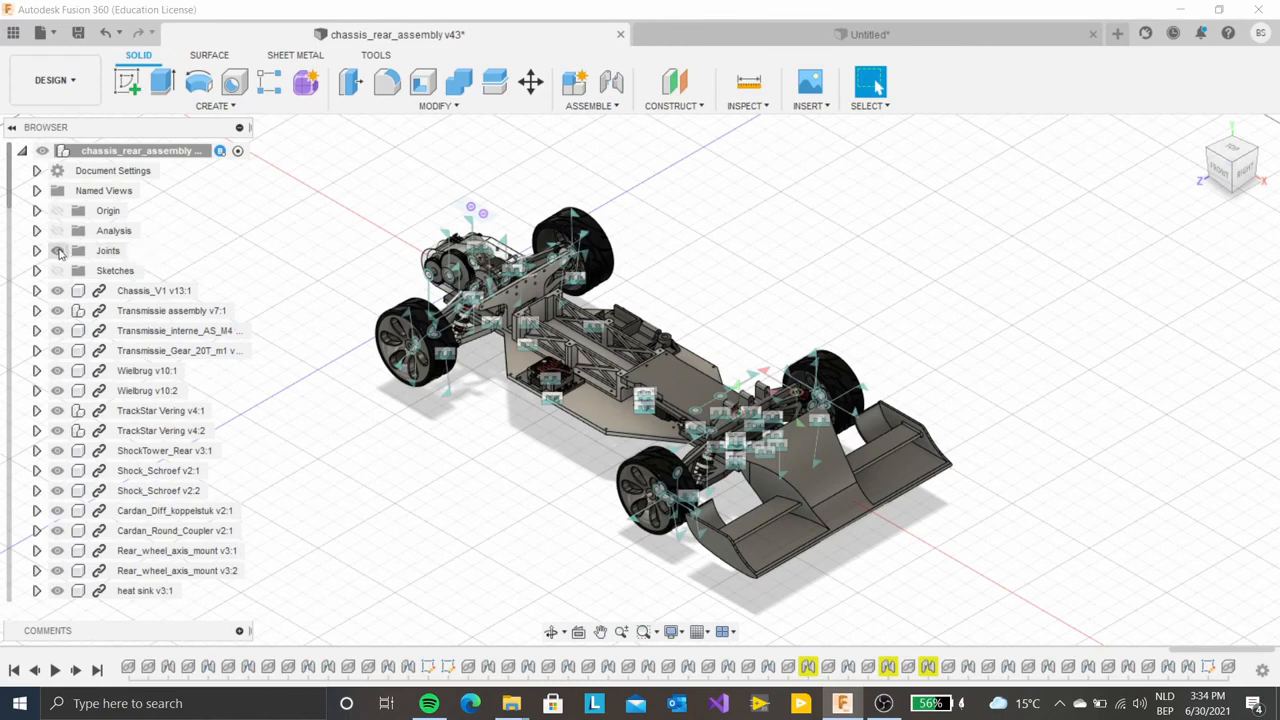
{"action": "left_click", "coordinate": [57, 251]}
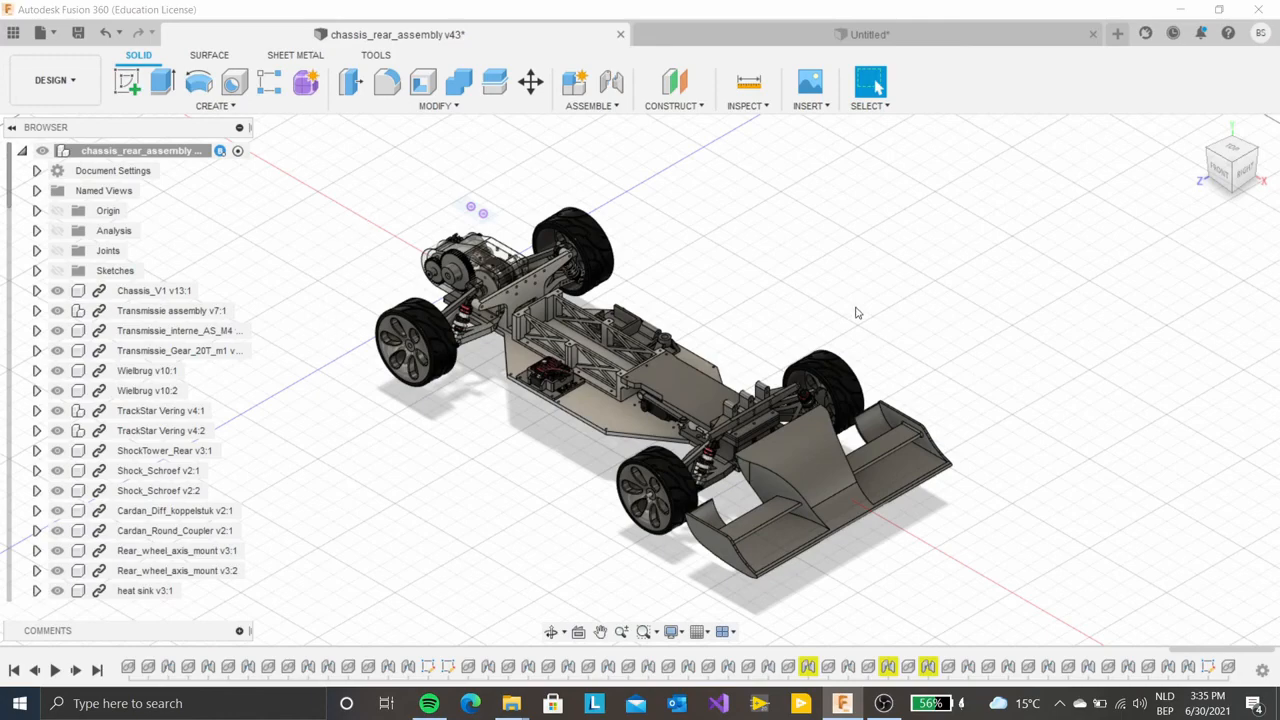
Examine the layout grid around the chassis assembly at different zoom levels
{"action": "scroll", "coordinate": [857, 313], "scroll_direction": "up", "scroll_amount": 2}
{"action": "scroll", "coordinate": [857, 313], "scroll_direction": "down", "scroll_amount": 3}
{"action": "scroll", "coordinate": [557, 386], "scroll_direction": "up", "scroll_amount": 3}
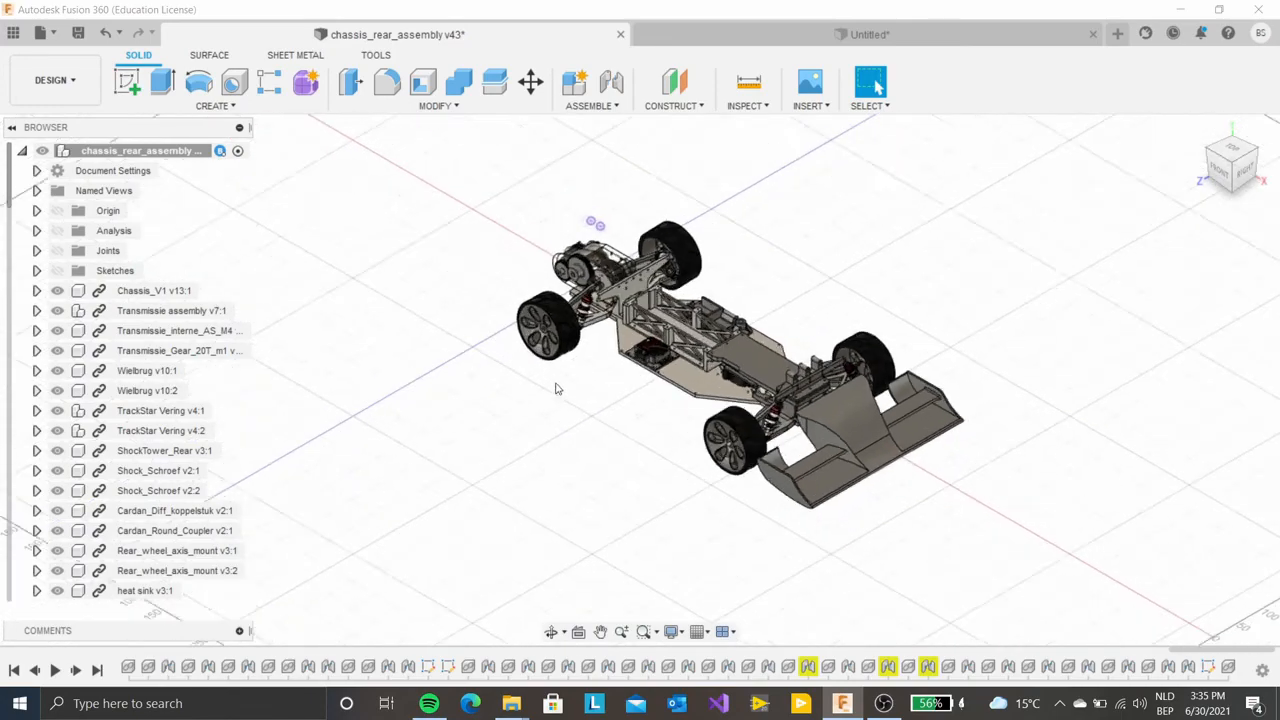
{"action": "scroll", "coordinate": [660, 367], "scroll_direction": "up", "scroll_amount": 3}
{"action": "scroll", "coordinate": [660, 367], "scroll_direction": "up", "scroll_amount": 6}
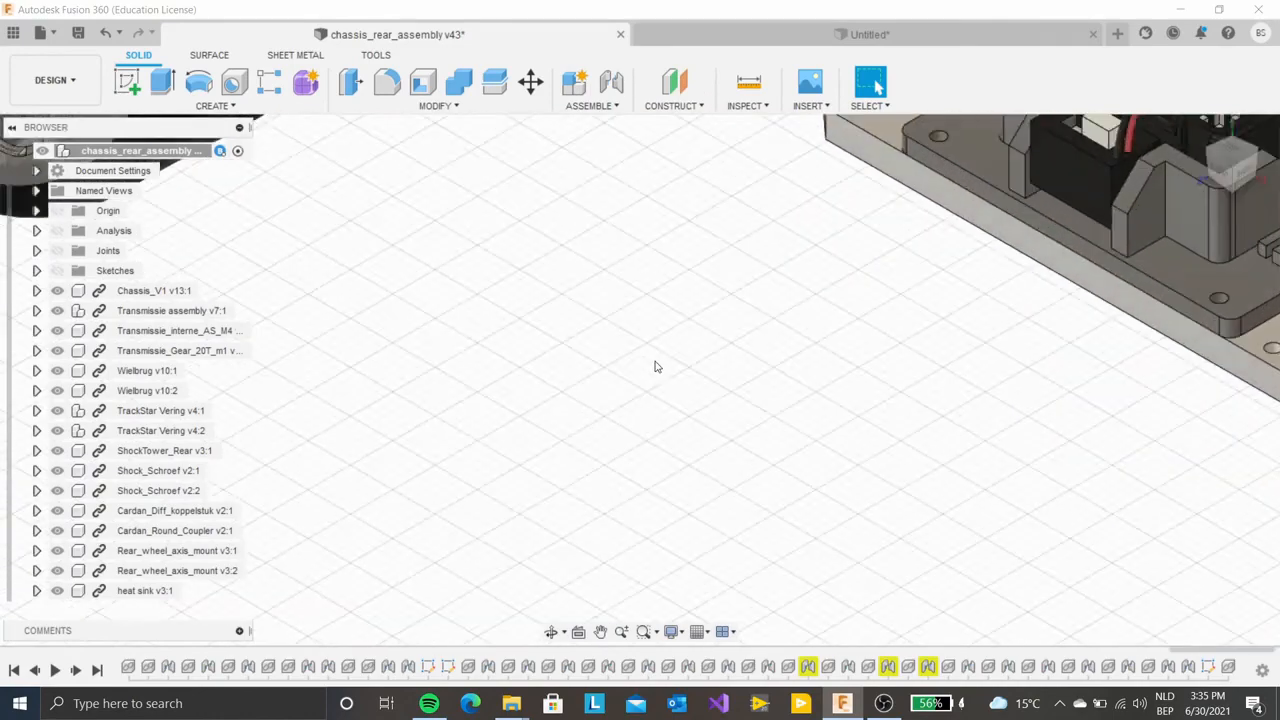
{"action": "scroll", "coordinate": [623, 383], "scroll_direction": "down", "scroll_amount": 8}
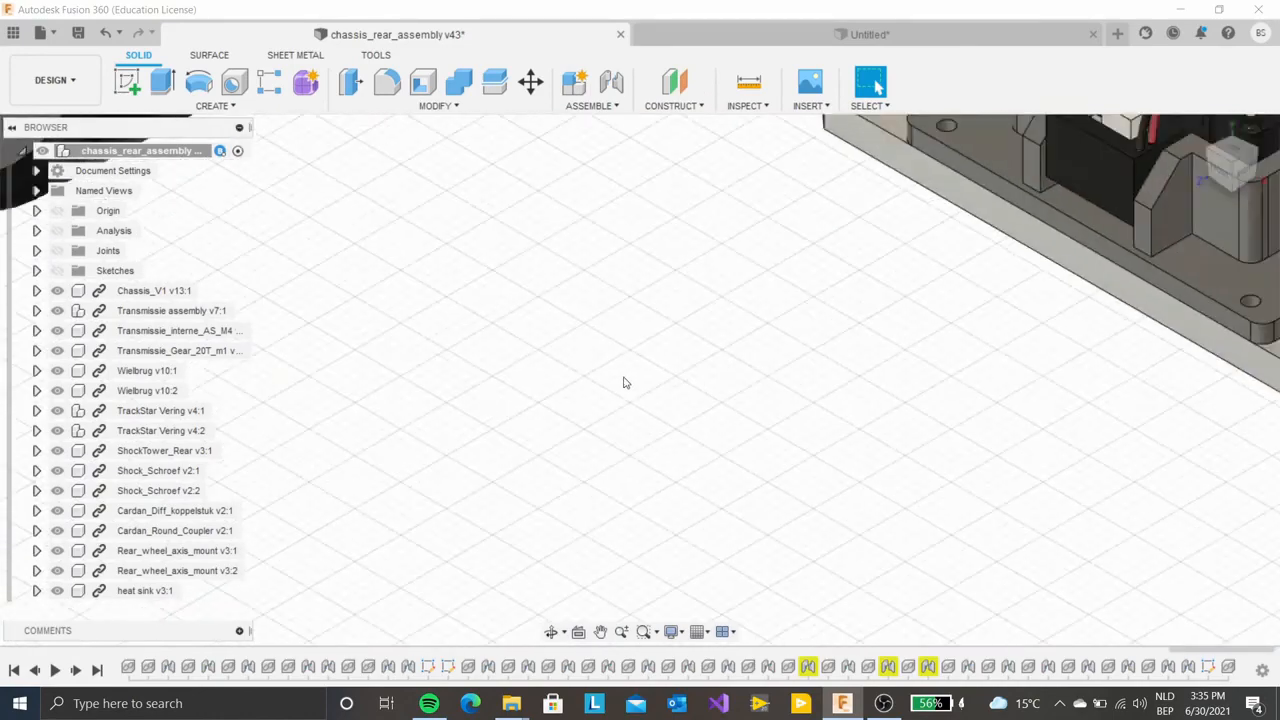
{"action": "scroll", "coordinate": [616, 383], "scroll_direction": "down", "scroll_amount": 2}
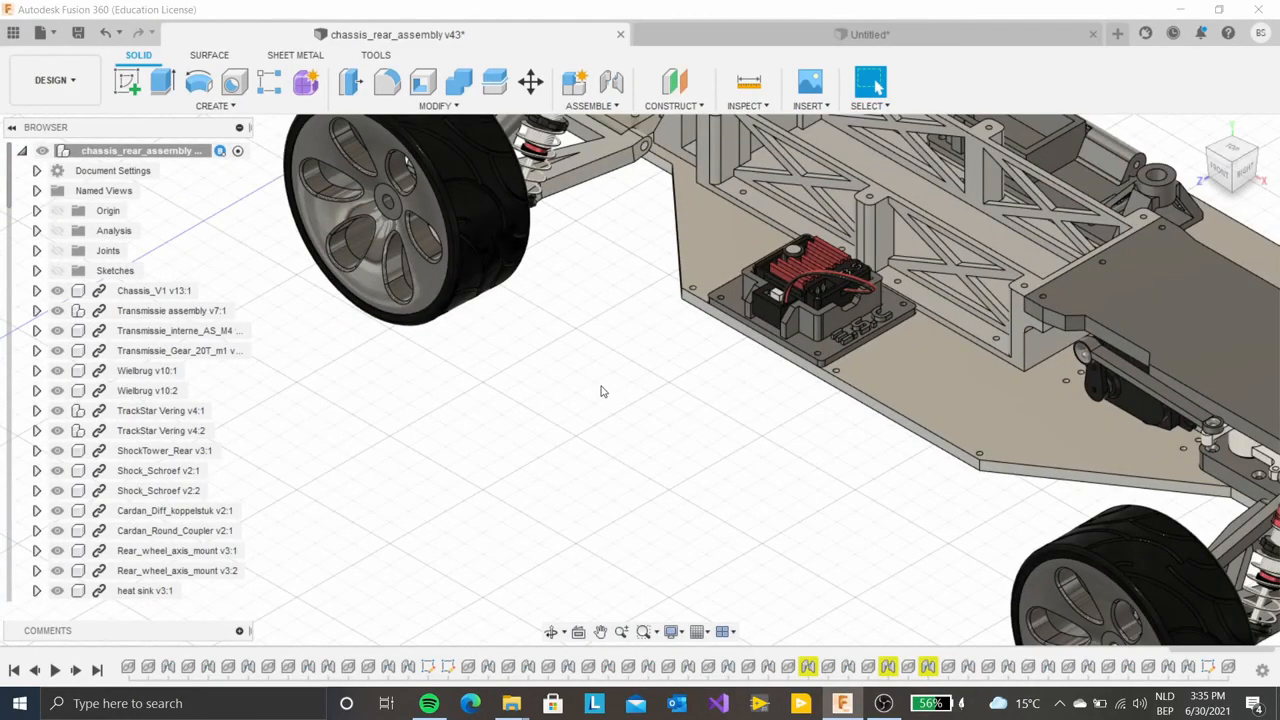
{"action": "scroll", "coordinate": [602, 389], "scroll_direction": "down", "scroll_amount": 2}
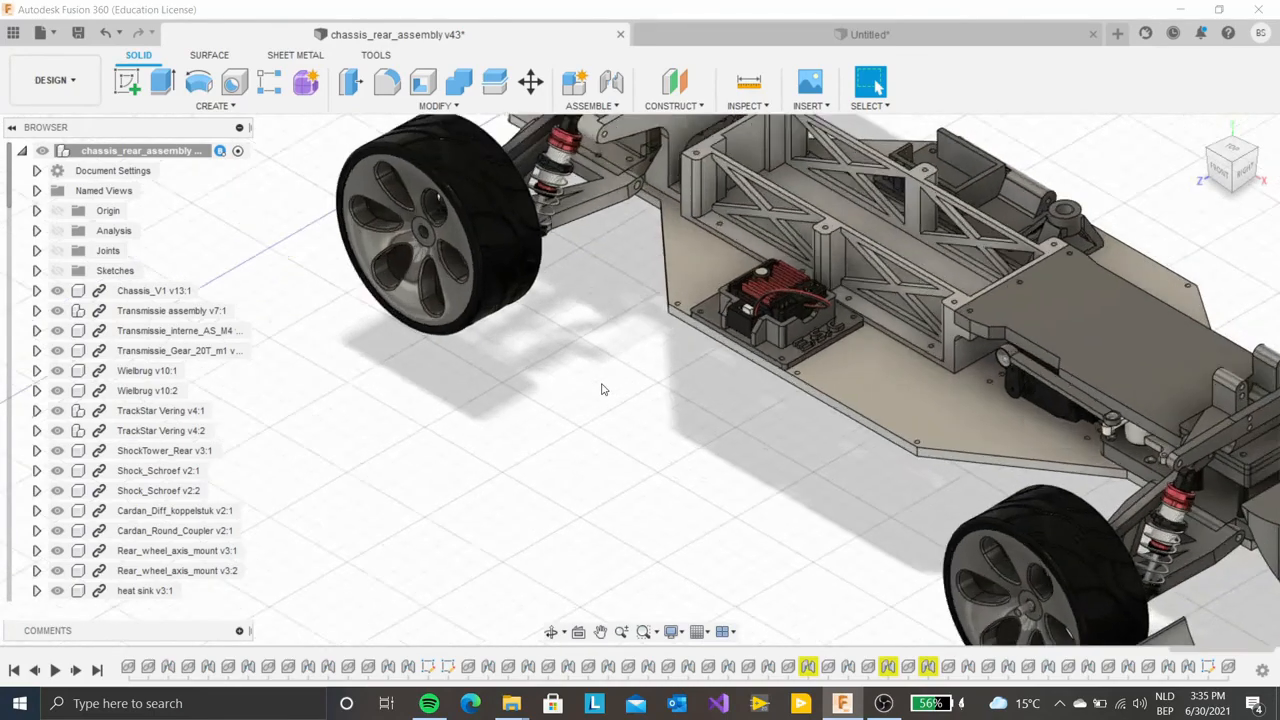
{"action": "scroll", "coordinate": [602, 389], "scroll_direction": "up", "scroll_amount": 4}
{"action": "scroll", "coordinate": [602, 389], "scroll_direction": "up", "scroll_amount": 1}
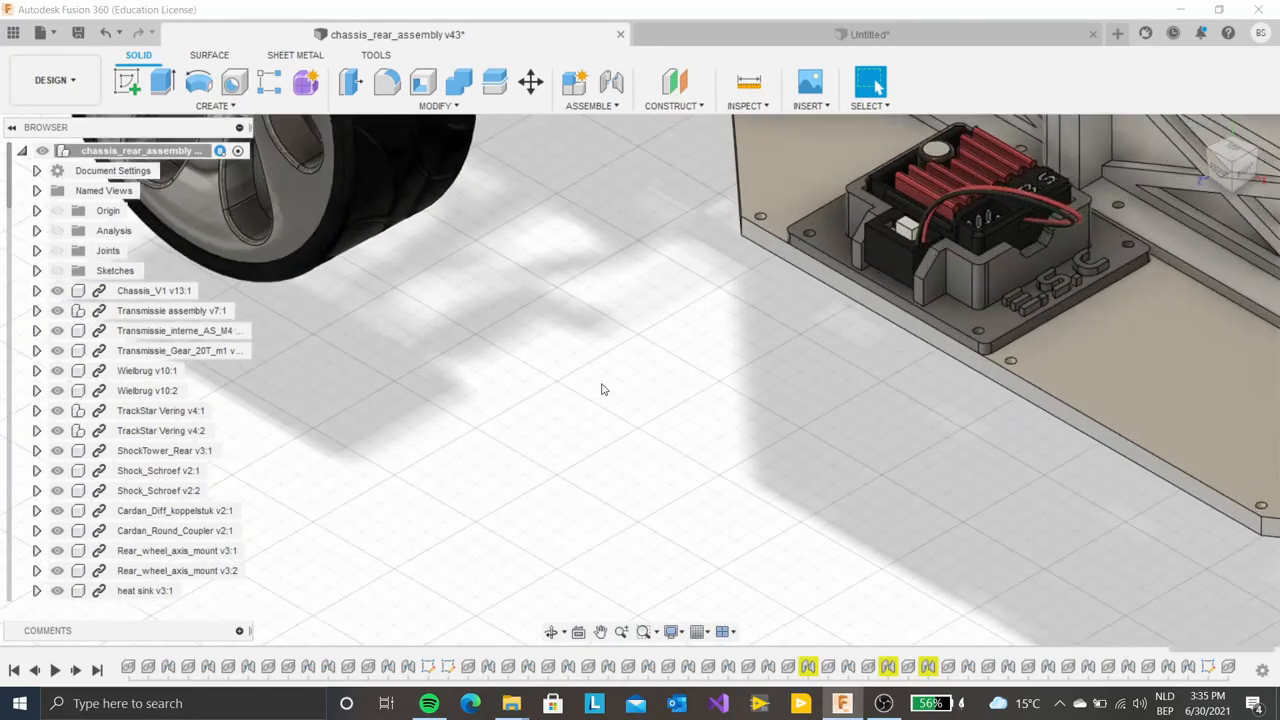
{"action": "scroll", "coordinate": [602, 389], "scroll_direction": "down", "scroll_amount": 5}
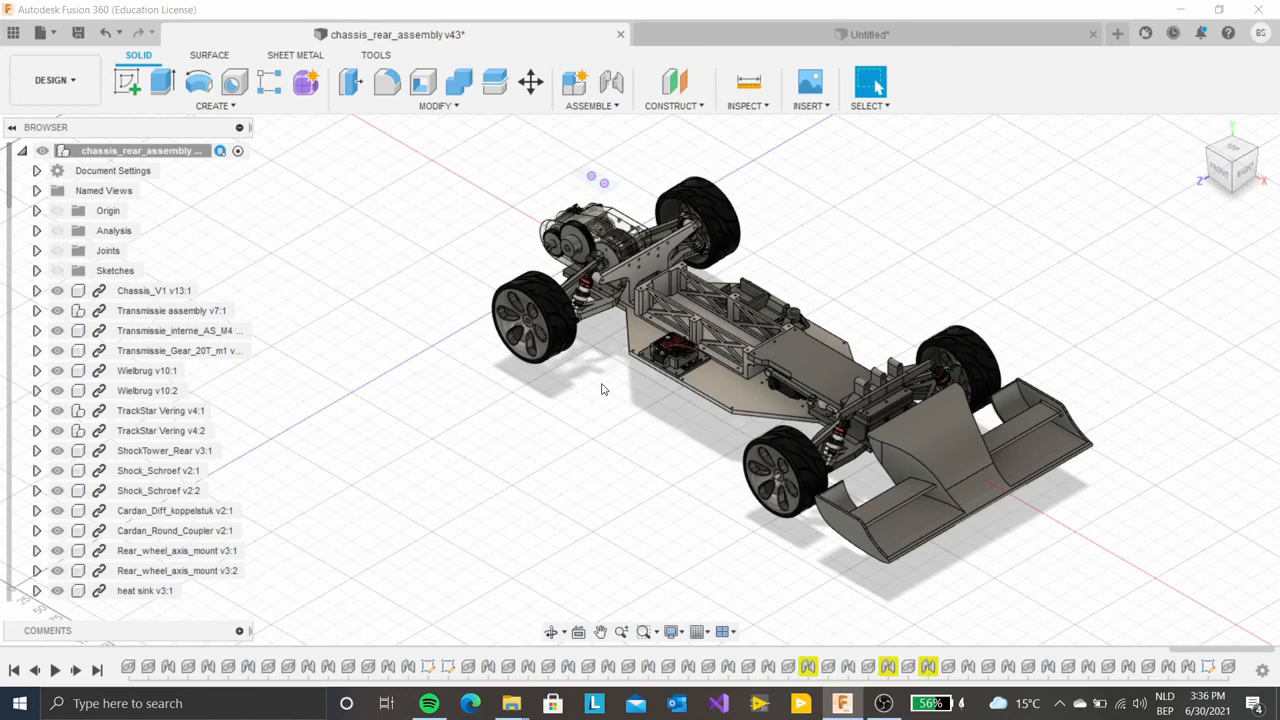
Set the layout grid to fixed with a 50 mm major grid spacing and inspect it around the chassis assembly
{"action": "left_click", "coordinate": [697, 631]}
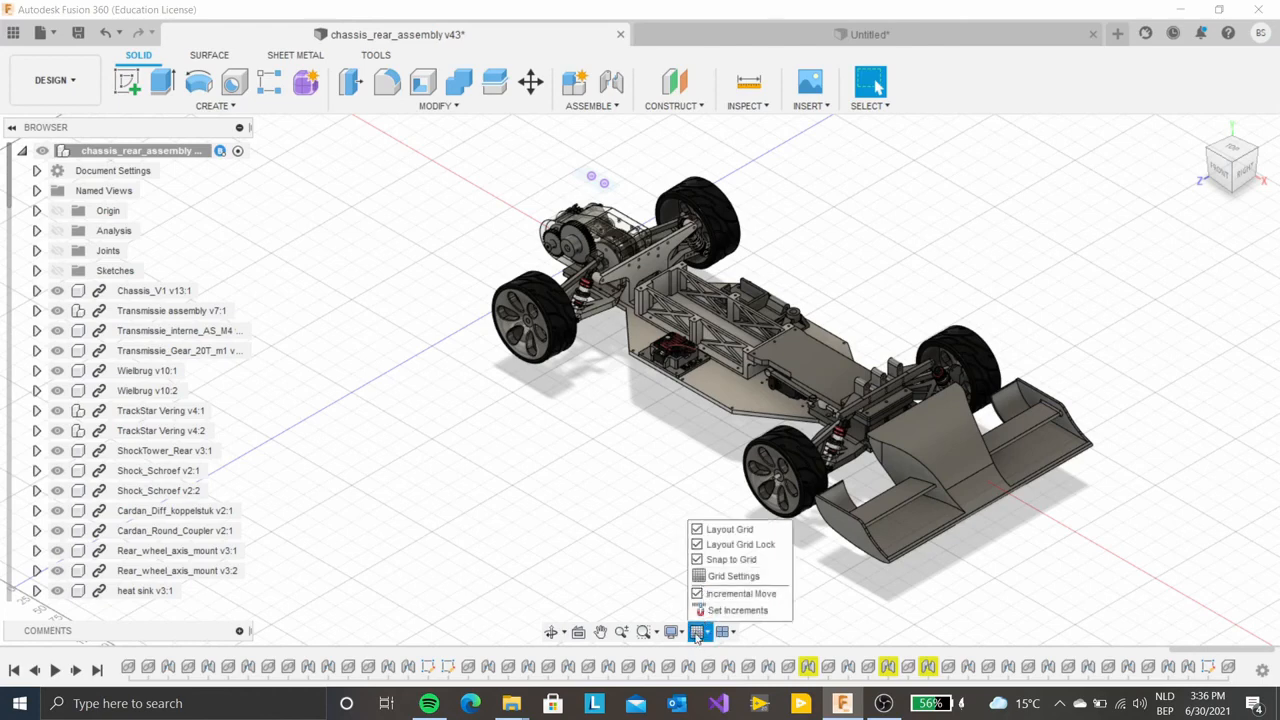
{"action": "left_click", "coordinate": [717, 585]}
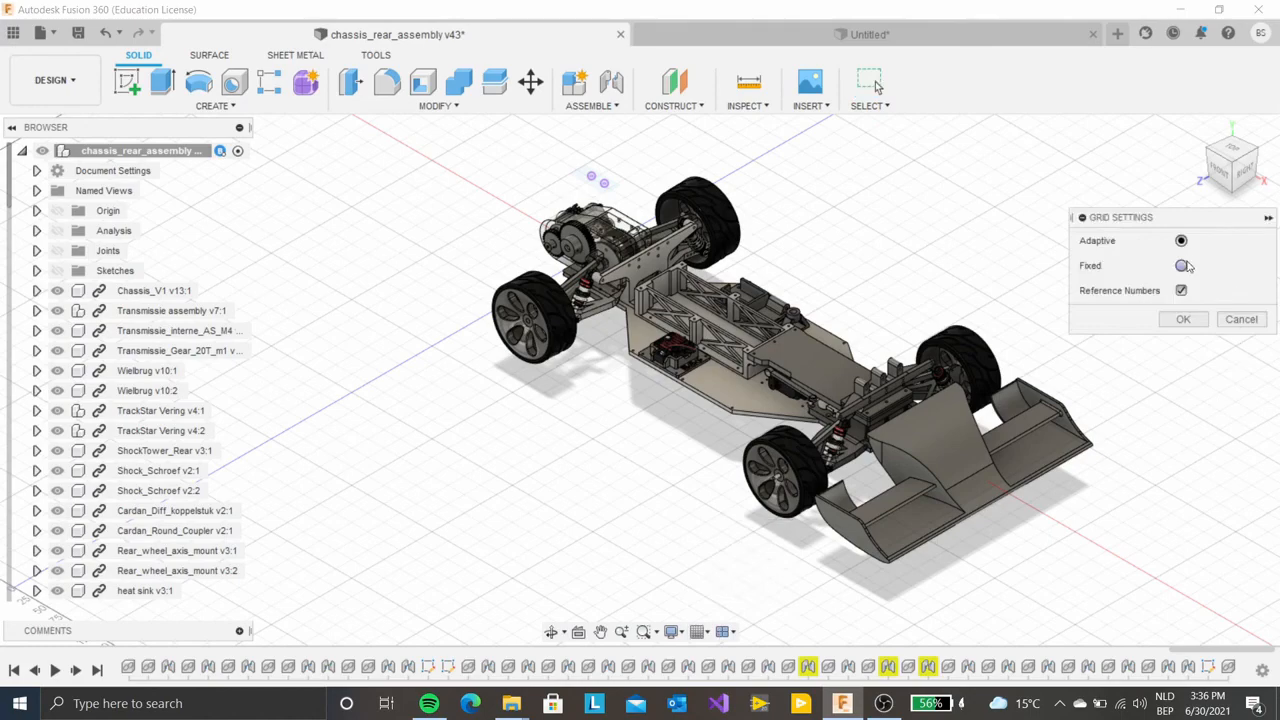
{"action": "left_click", "coordinate": [1183, 265]}
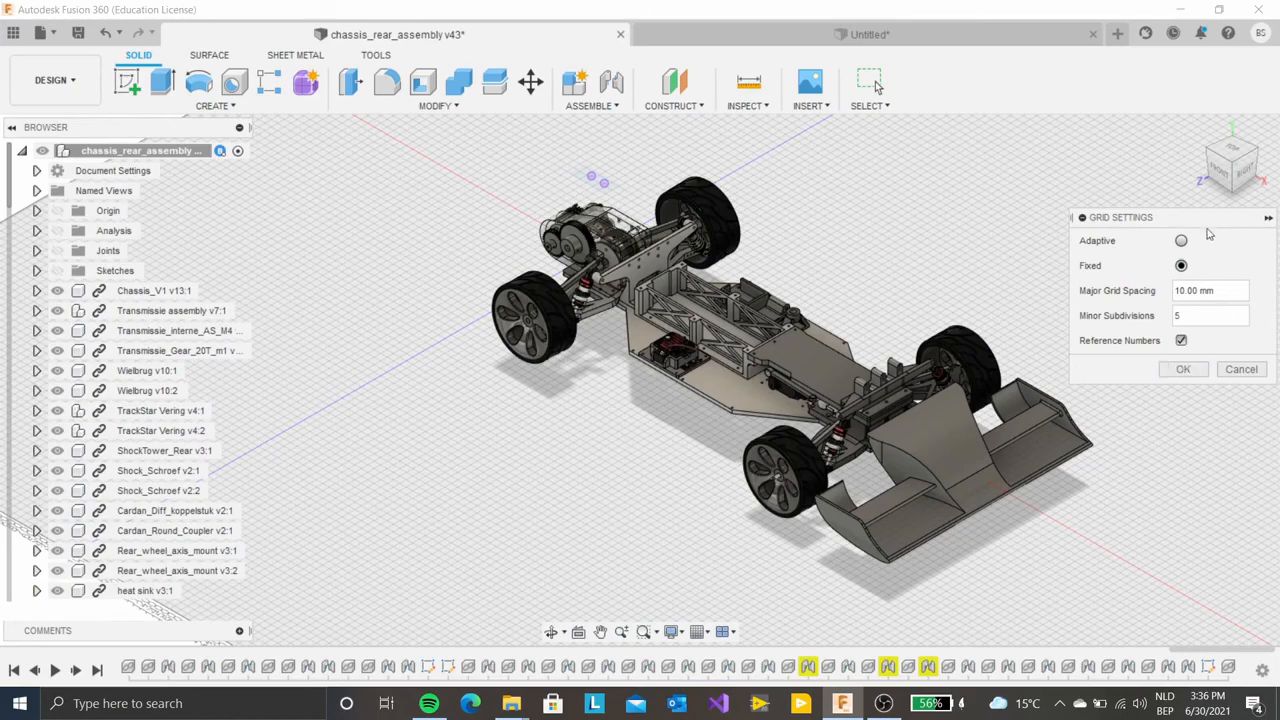
{"action": "left_click_drag", "start_coordinate": [1229, 292], "coordinate": [1172, 305]}
{"action": "type", "text": "50"}
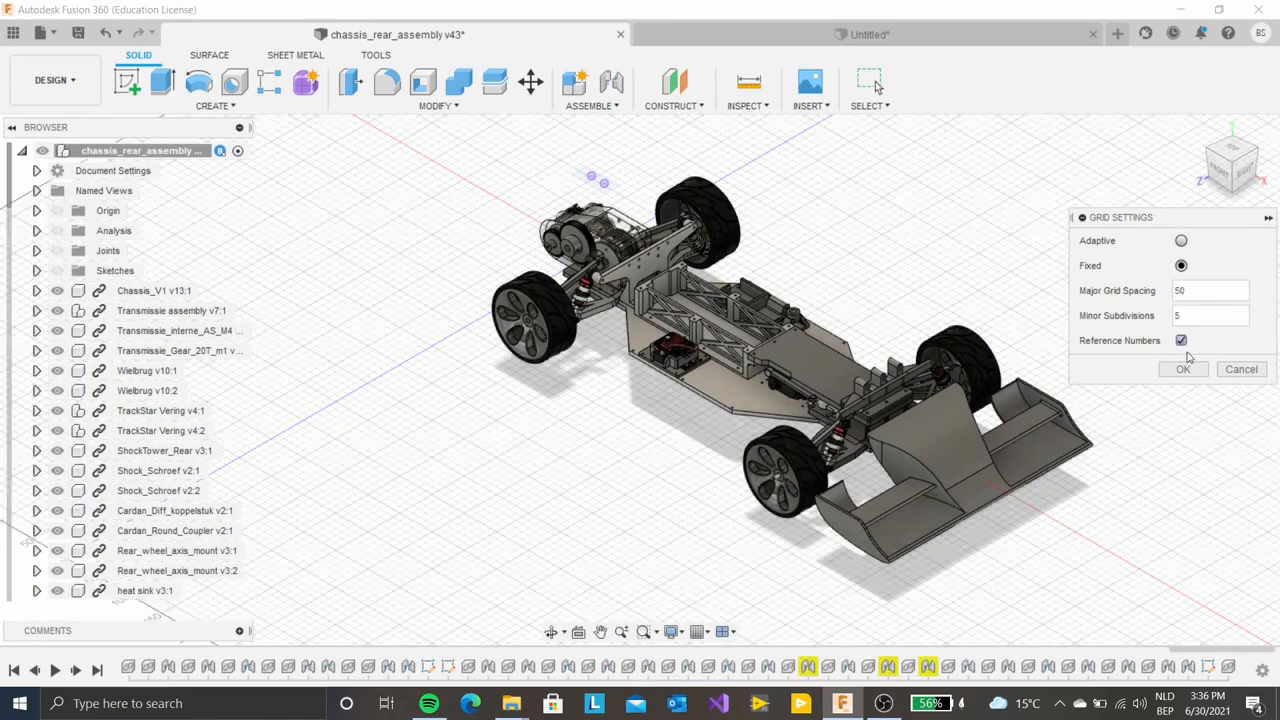
{"action": "left_click", "coordinate": [1192, 371]}
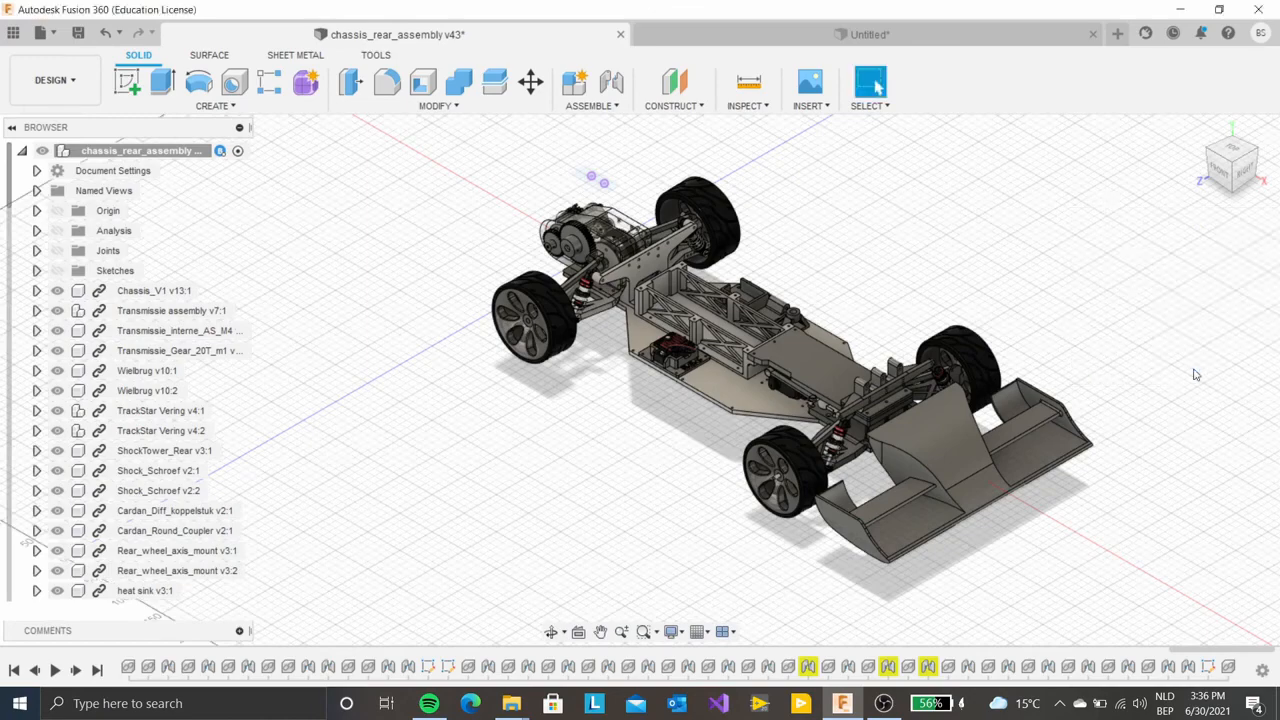
{"action": "scroll", "coordinate": [676, 408], "scroll_direction": "up", "scroll_amount": 3}
{"action": "scroll", "coordinate": [597, 408], "scroll_direction": "up", "scroll_amount": 3}
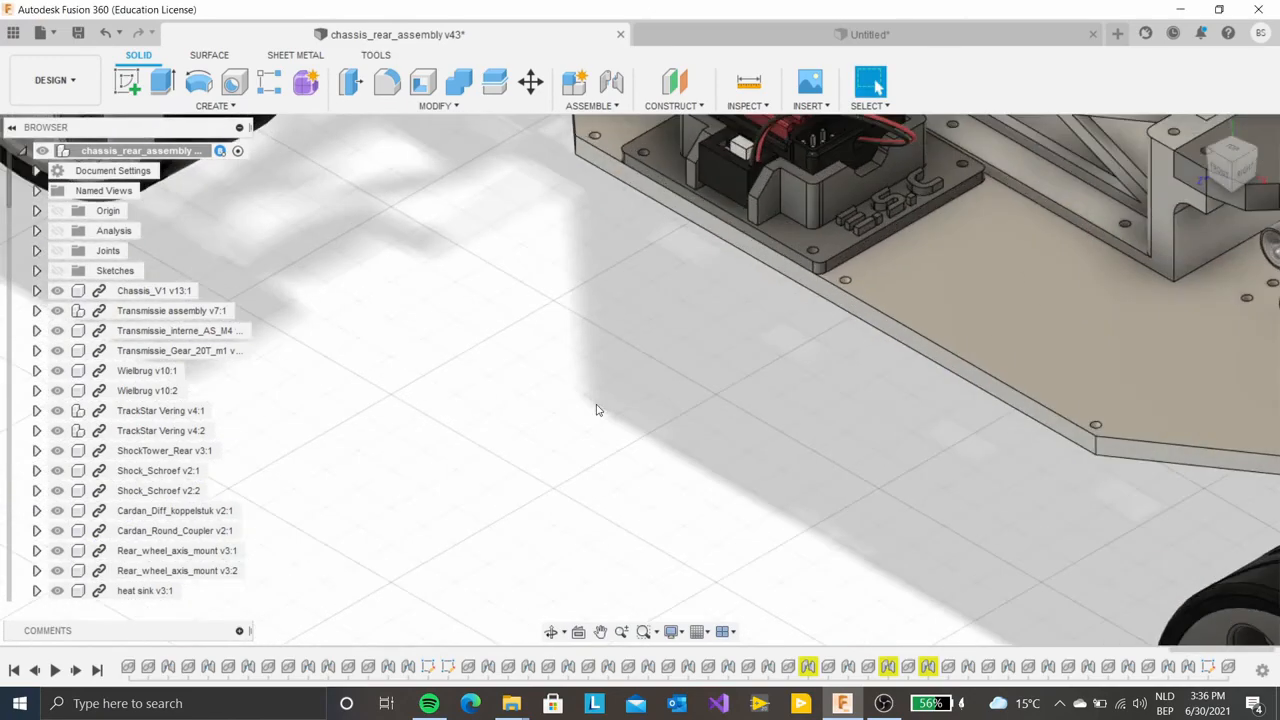
{"action": "scroll", "coordinate": [597, 408], "scroll_direction": "down", "scroll_amount": 10}
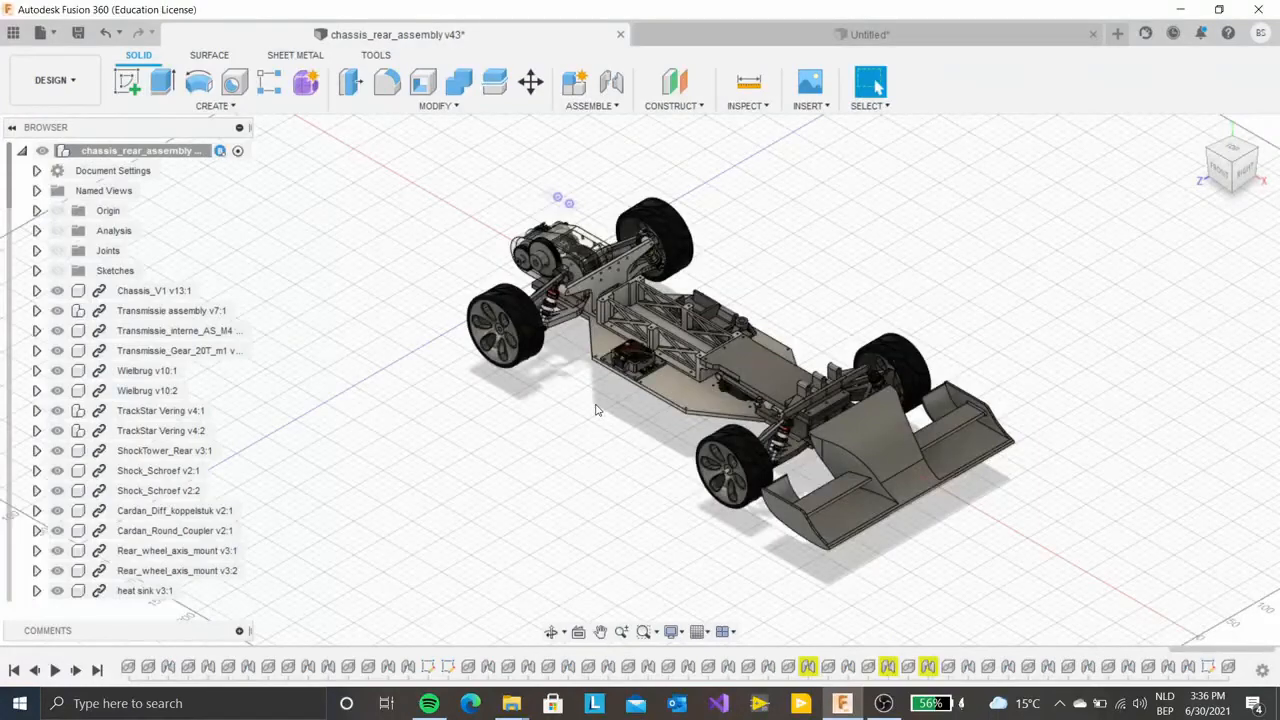
{"action": "scroll", "coordinate": [597, 408], "scroll_direction": "up", "scroll_amount": 3}
{"action": "scroll", "coordinate": [640, 480], "scroll_direction": "down", "scroll_amount": 2}
Set the layout grid back to adaptive in the grid settings
{"action": "left_click", "coordinate": [697, 631]}
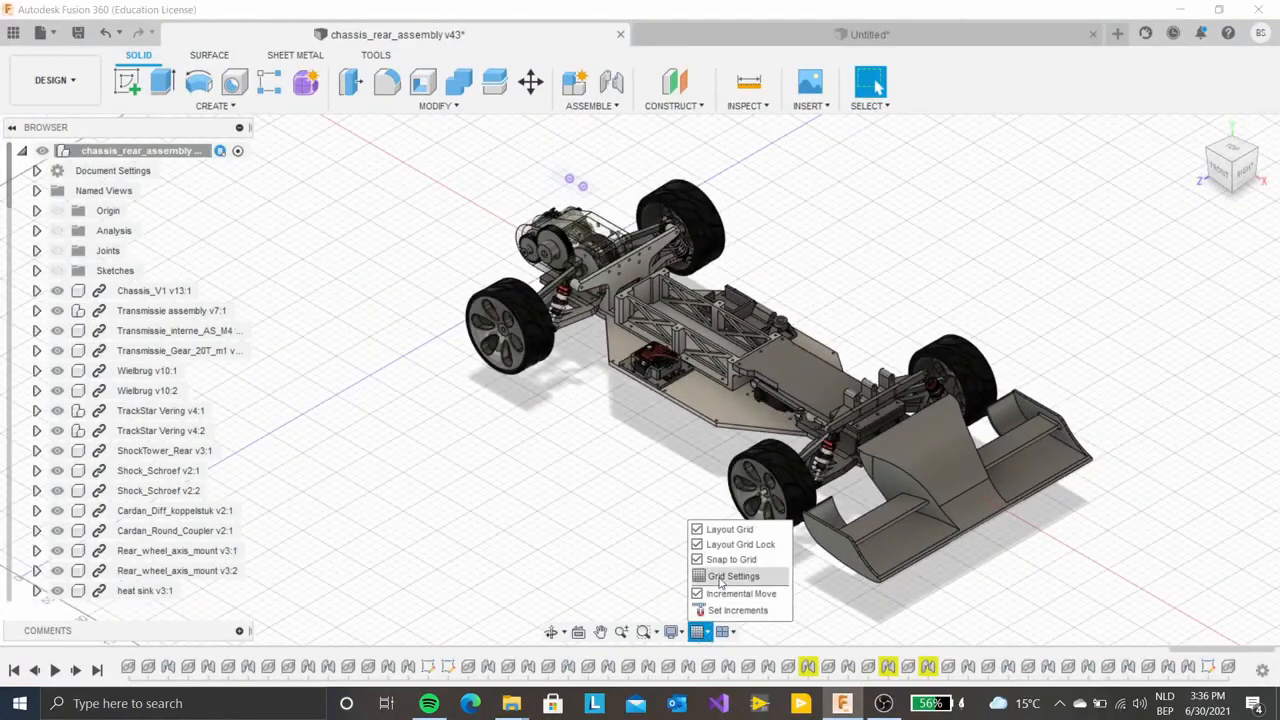
{"action": "left_click", "coordinate": [720, 580]}
{"action": "left_click", "coordinate": [1183, 244]}
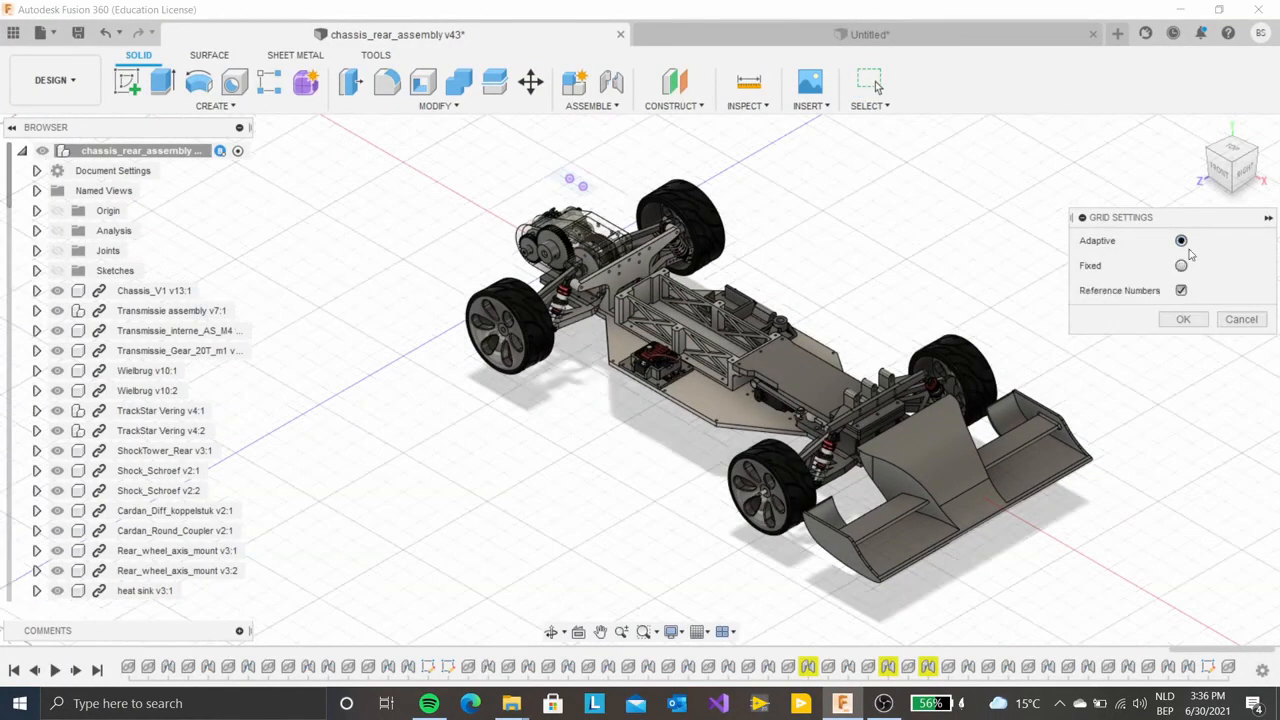
{"action": "left_click", "coordinate": [1185, 321]}
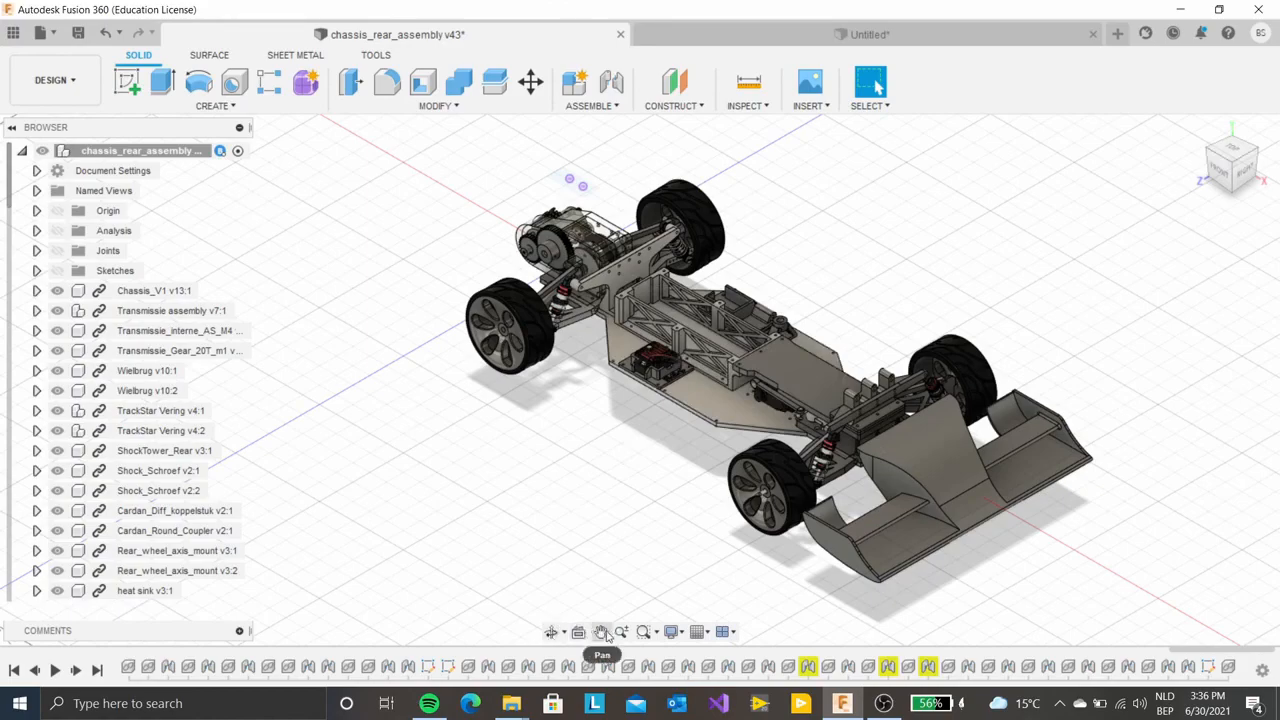
Orbit the chassis assembly with the Orbit tool and use Look At on the side face of the chassis plate
{"action": "left_click", "coordinate": [550, 631]}
{"action": "left_click_drag", "start_coordinate": [511, 459], "coordinate": [544, 455]}
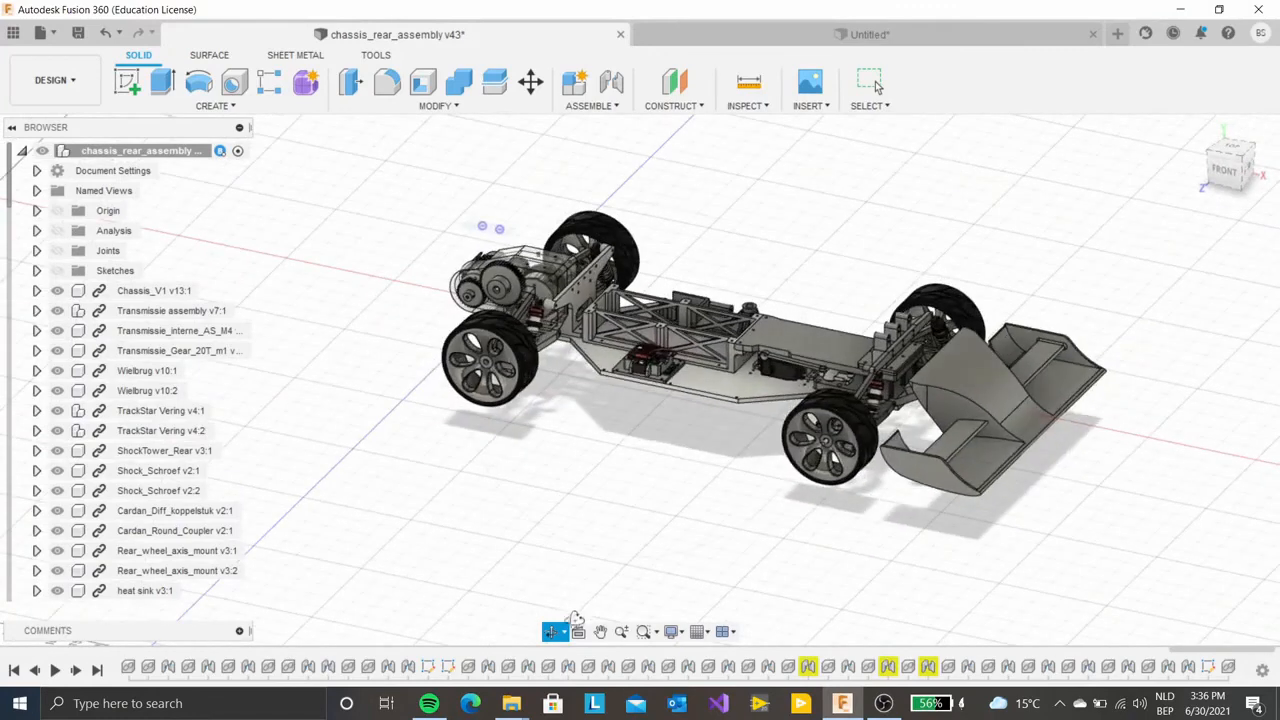
{"action": "left_click", "coordinate": [580, 632]}
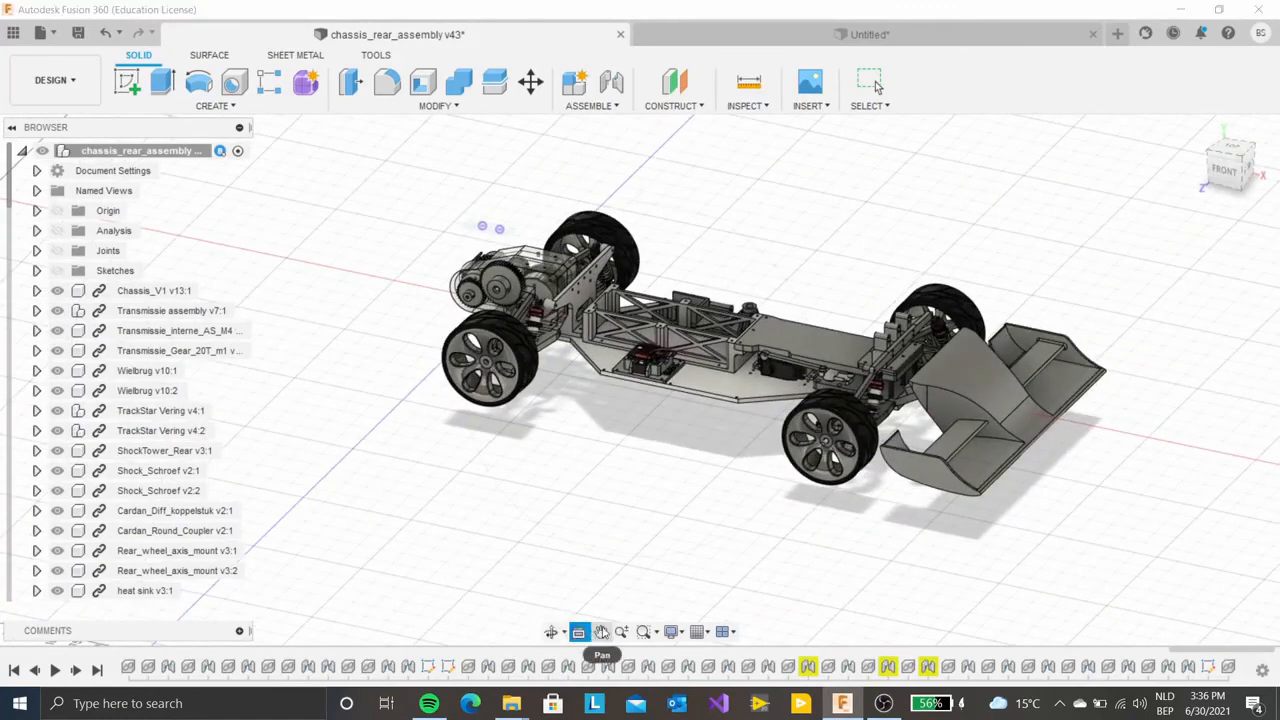
{"action": "left_click", "coordinate": [700, 398]}
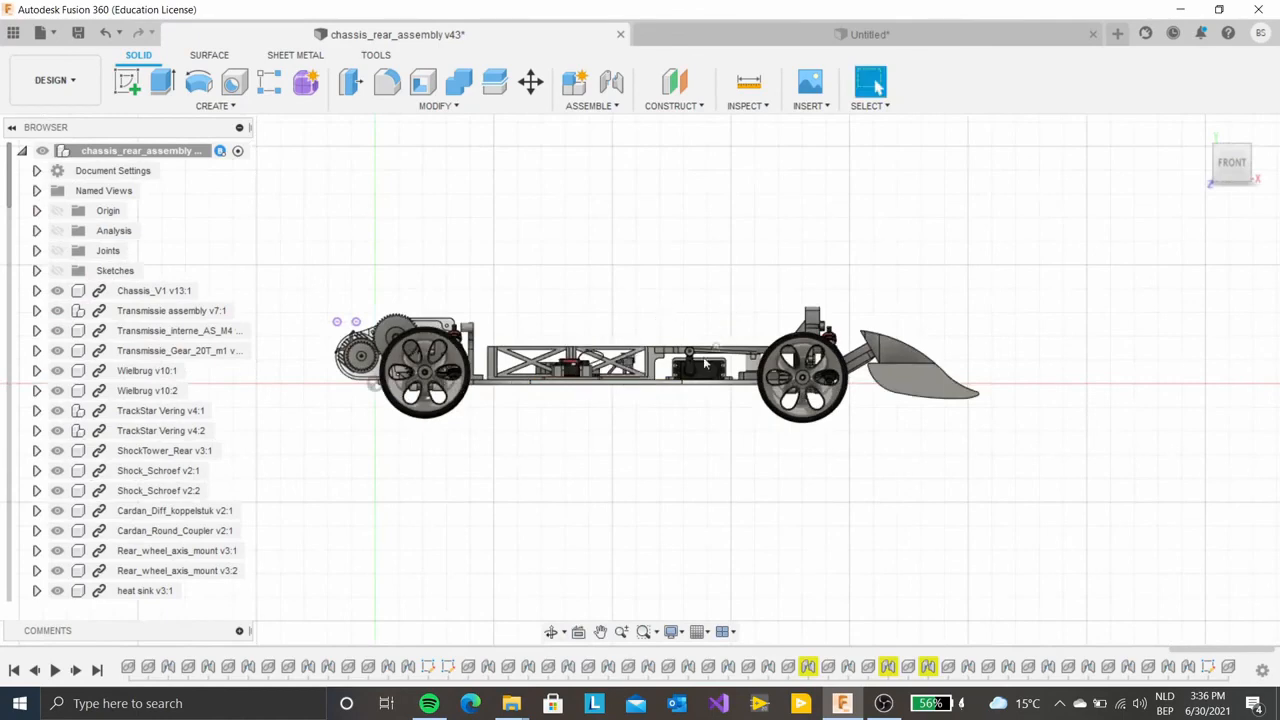
Orbit the chassis assembly back to an angled view and reposition it in the canvas with the Pan tool
{"action": "left_click", "coordinate": [552, 632]}
{"action": "left_click_drag", "start_coordinate": [715, 430], "coordinate": [626, 508]}
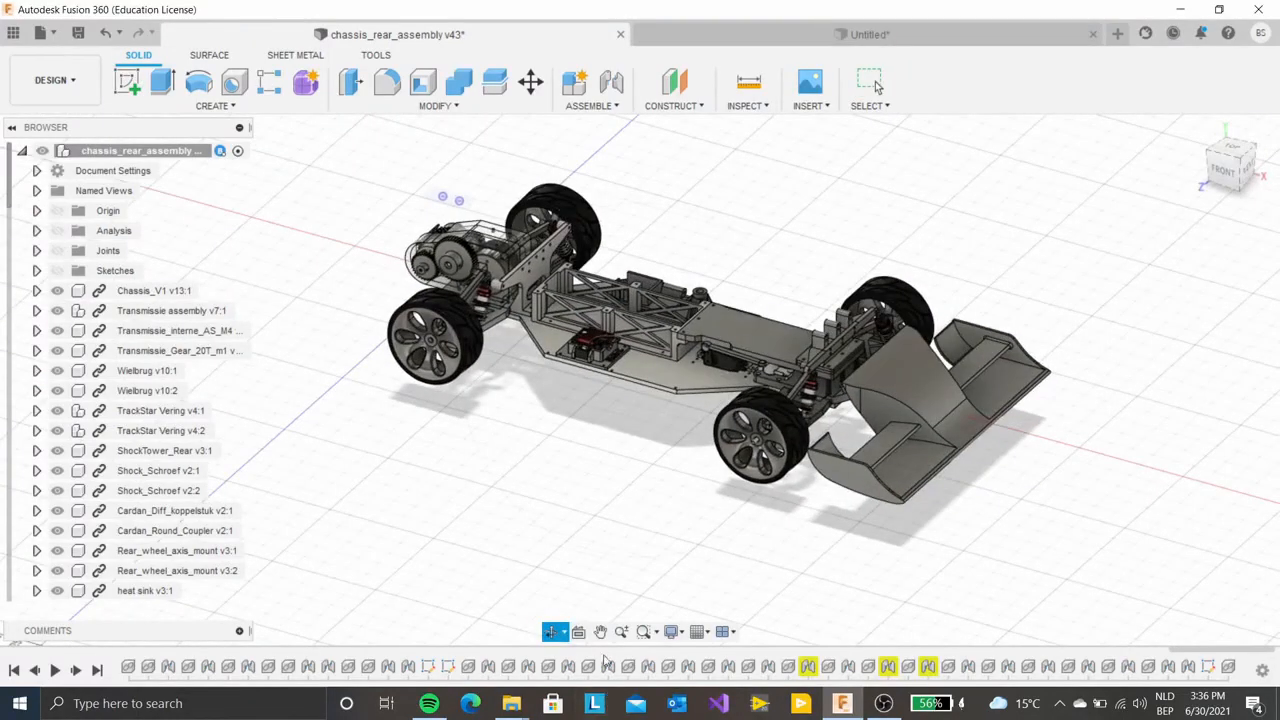
{"action": "left_click", "coordinate": [600, 632]}
{"action": "left_click_drag", "start_coordinate": [505, 497], "coordinate": [493, 522]}
{"action": "left_click_drag", "start_coordinate": [817, 518], "coordinate": [934, 542]}
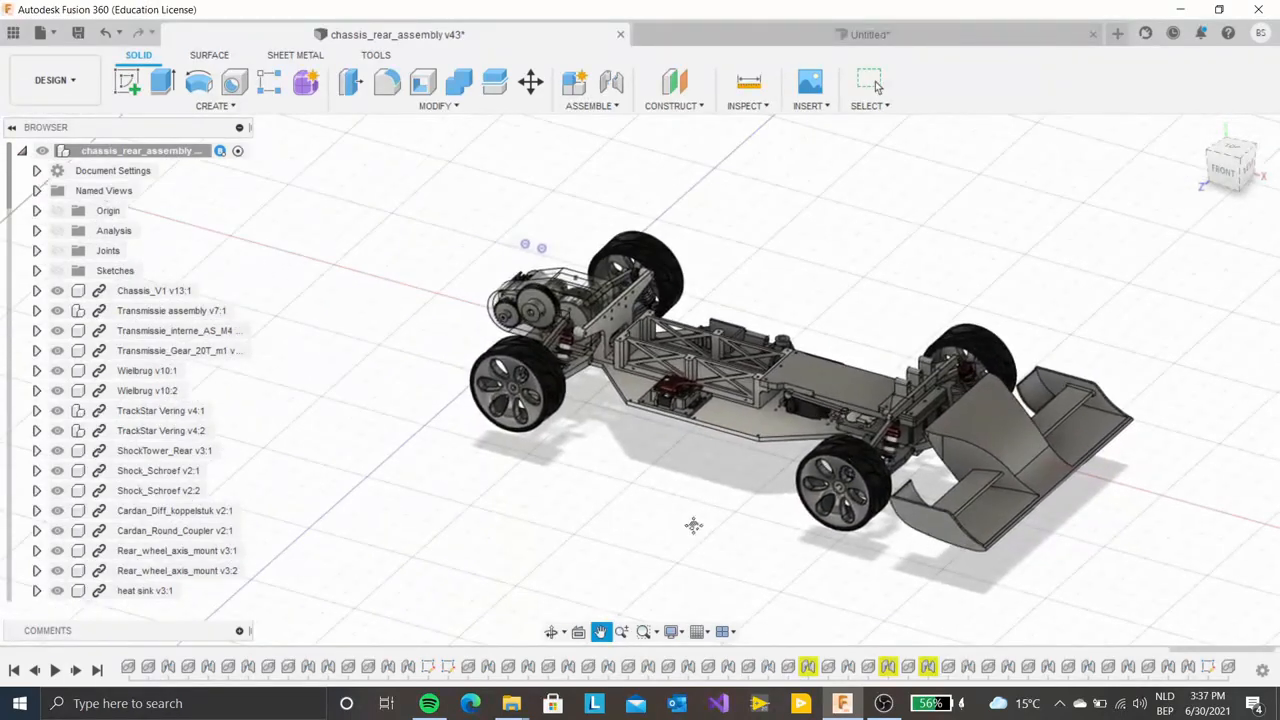
{"action": "left_click_drag", "start_coordinate": [594, 518], "coordinate": [616, 532]}
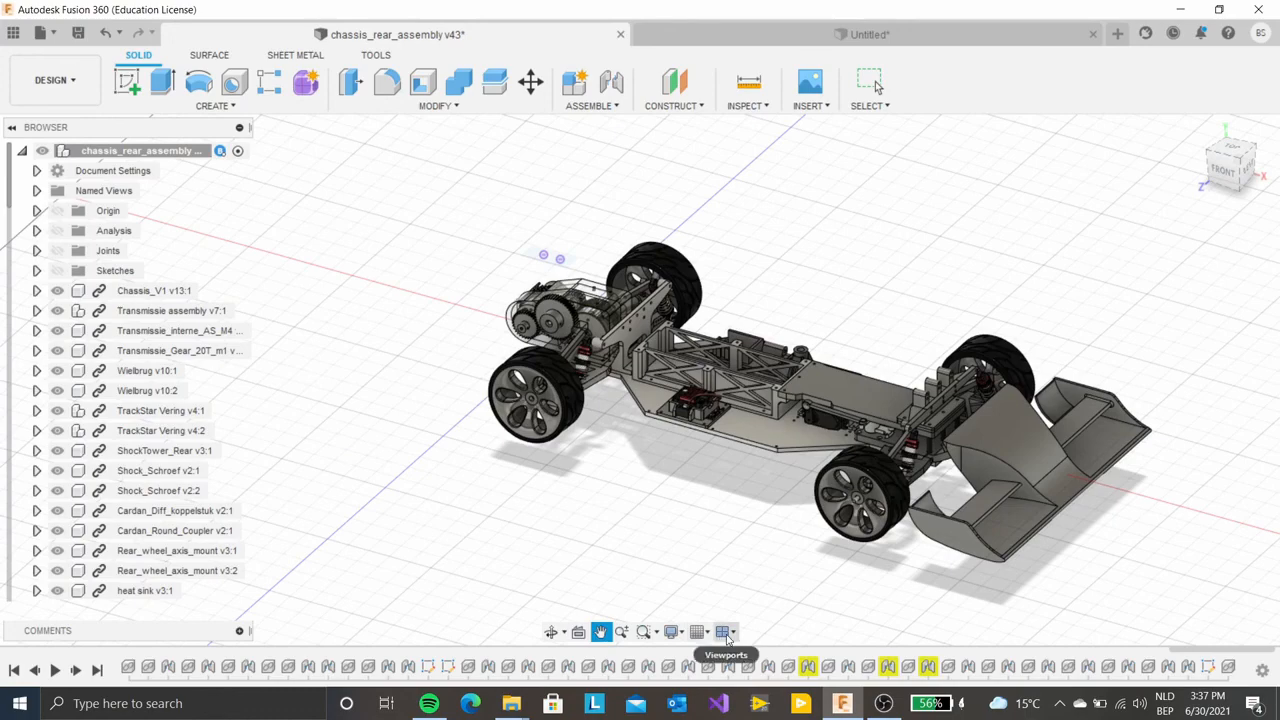
Show the chassis assembly in multiple views to inspect it, and return to the single view
{"action": "left_click", "coordinate": [726, 633]}
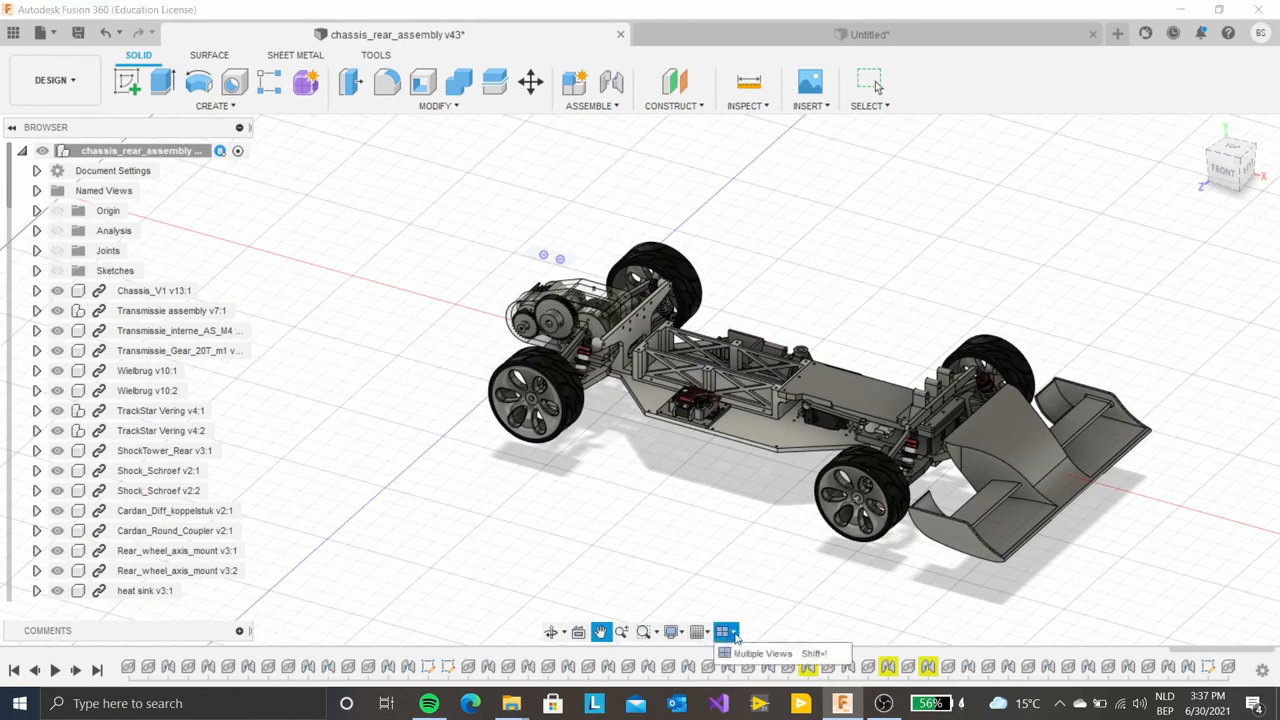
{"action": "left_click", "coordinate": [760, 653]}
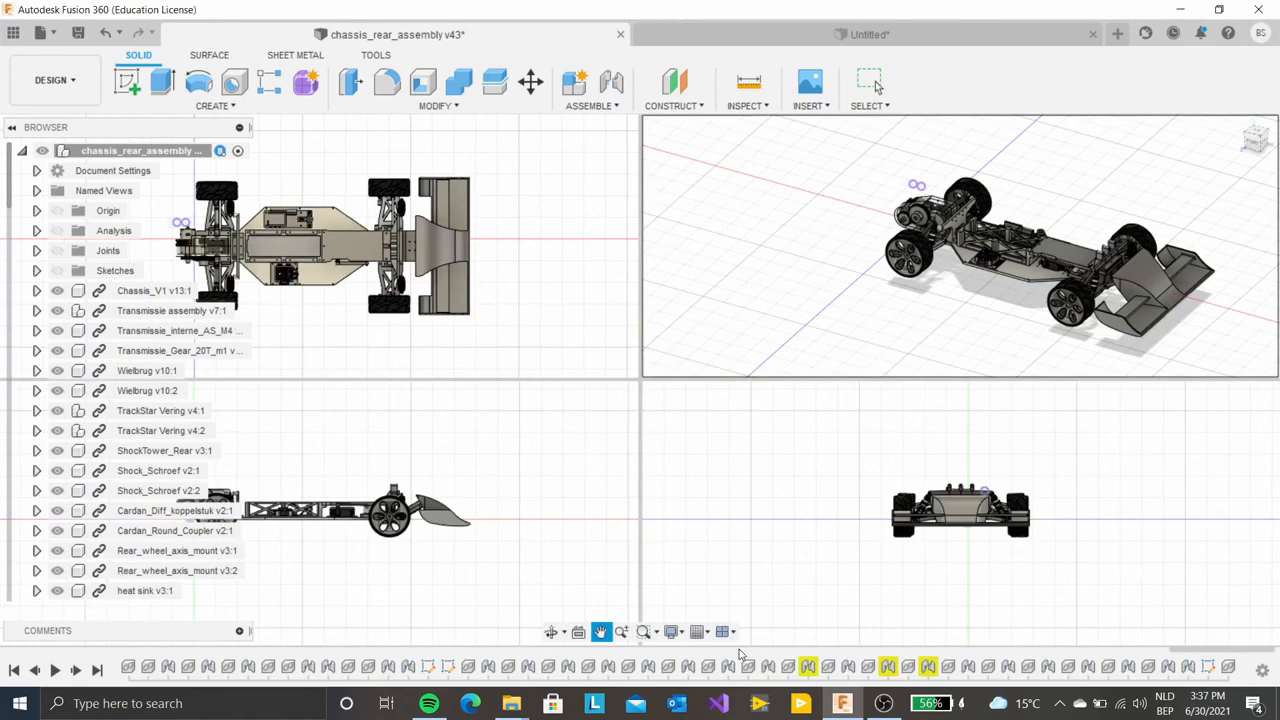
{"action": "left_click", "coordinate": [726, 632]}
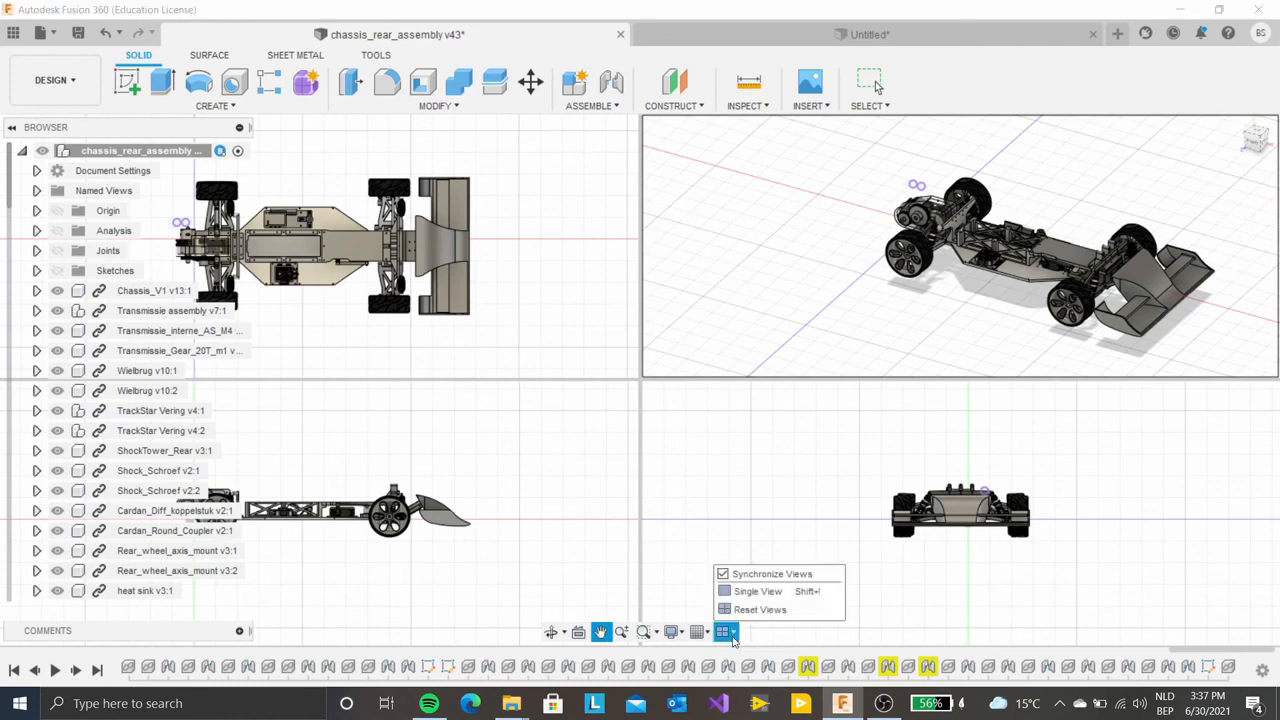
{"action": "left_click", "coordinate": [751, 600]}
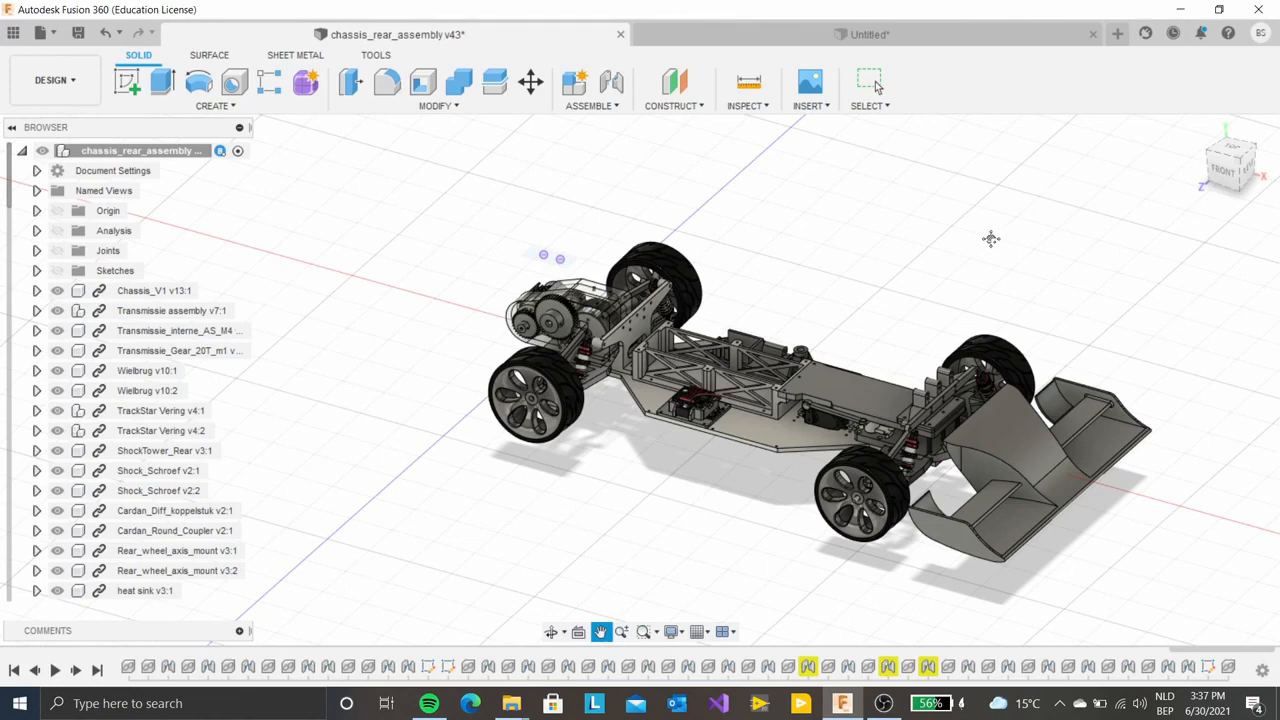
Switch to the empty Untitled design
{"action": "left_click", "coordinate": [868, 34]}
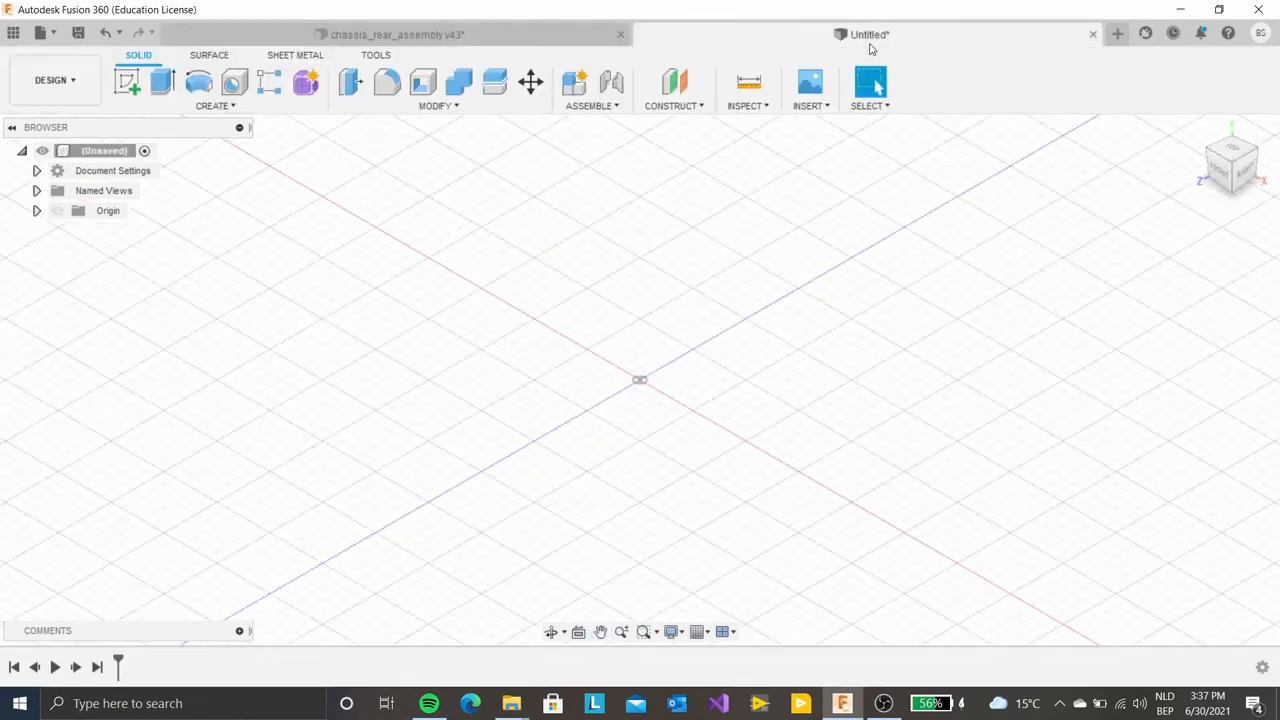